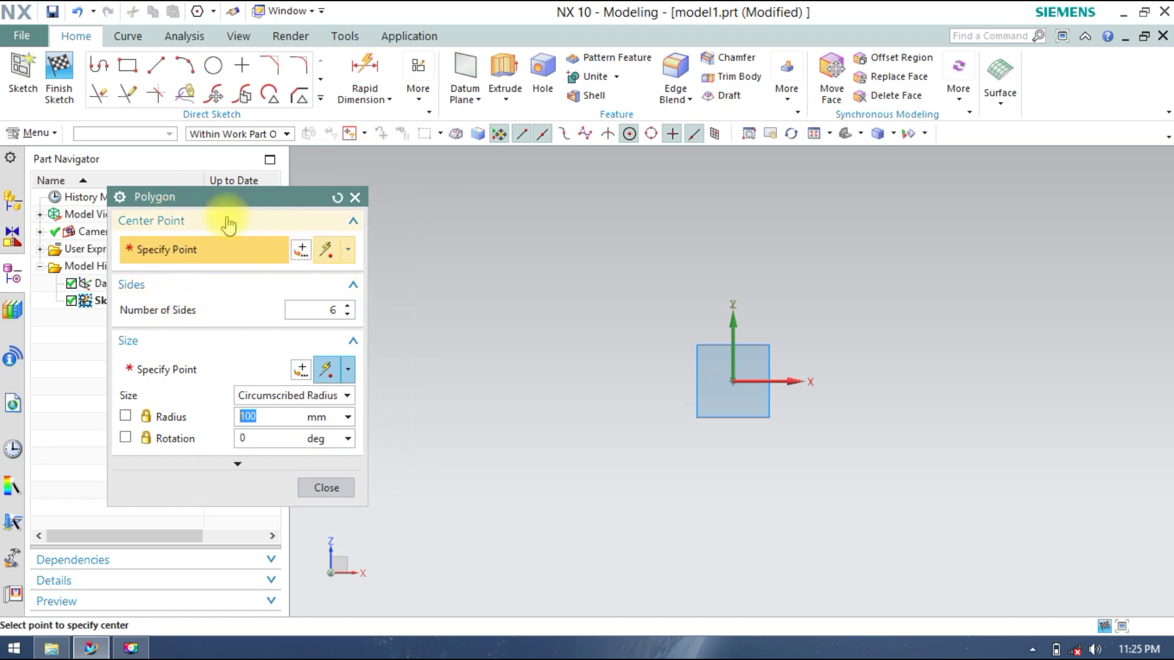
Set the polygon's center point at the sketch origin
{"action": "left_click", "coordinate": [353, 340]}
{"action": "left_click", "coordinate": [353, 284]}
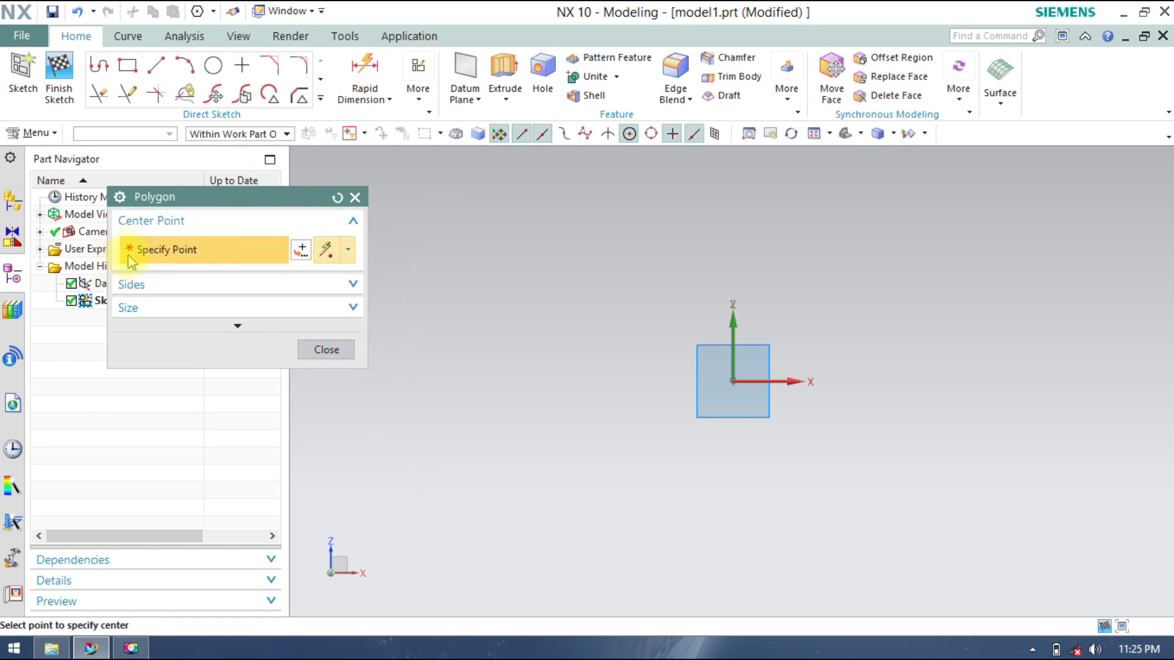
{"action": "left_click", "coordinate": [732, 381]}
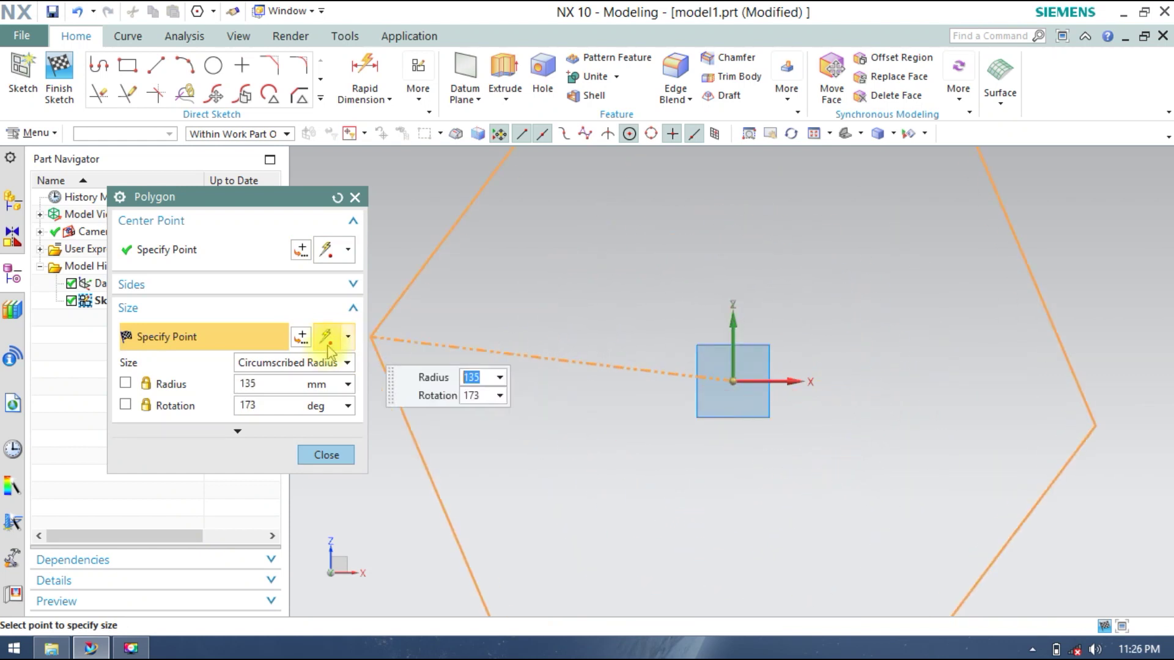
Reduce the polygon's number of sides to 3 to preview a triangle
{"action": "left_click", "coordinate": [335, 287]}
{"action": "left_click", "coordinate": [347, 306]}
{"action": "left_click", "coordinate": [347, 314]}
{"action": "left_click", "coordinate": [348, 314]}
{"action": "left_click", "coordinate": [347, 315]}
{"action": "left_click", "coordinate": [347, 315]}
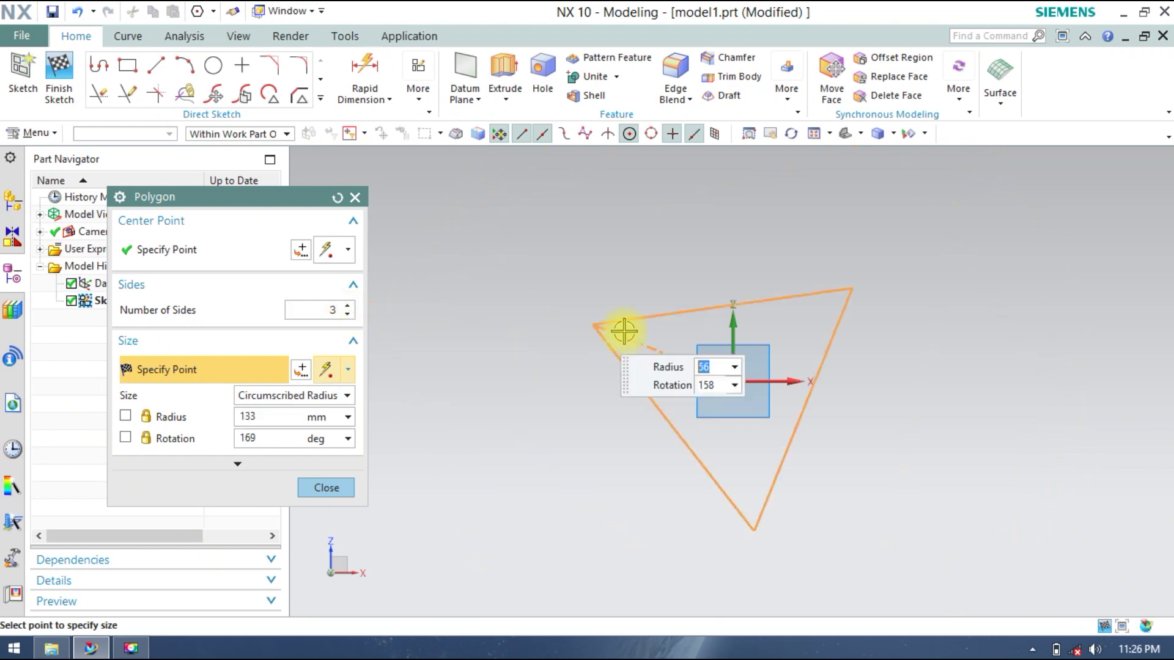
Raise the number of sides to 6 and place the hexagon at the origin with a circumscribed radius of about 132 mm, rotated about 184°
{"action": "left_click", "coordinate": [348, 306]}
{"action": "left_click", "coordinate": [349, 306]}
{"action": "left_click", "coordinate": [349, 306]}
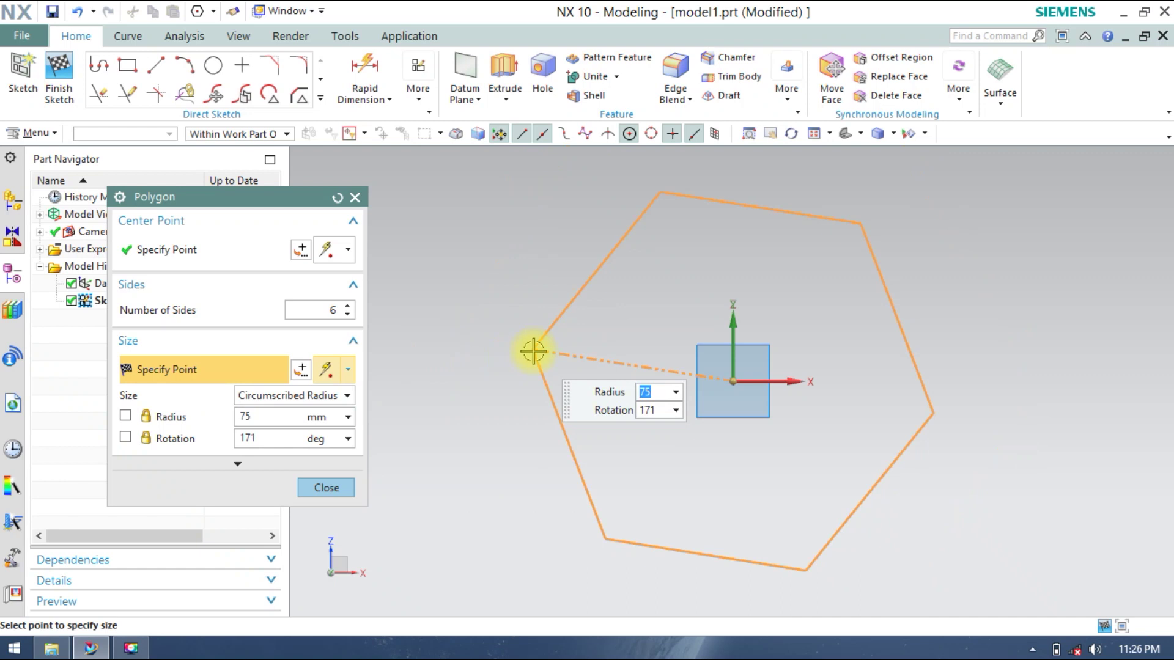
{"action": "left_click", "coordinate": [126, 438]}
{"action": "scroll", "coordinate": [524, 375], "scroll_direction": "down", "scroll_amount": 4}
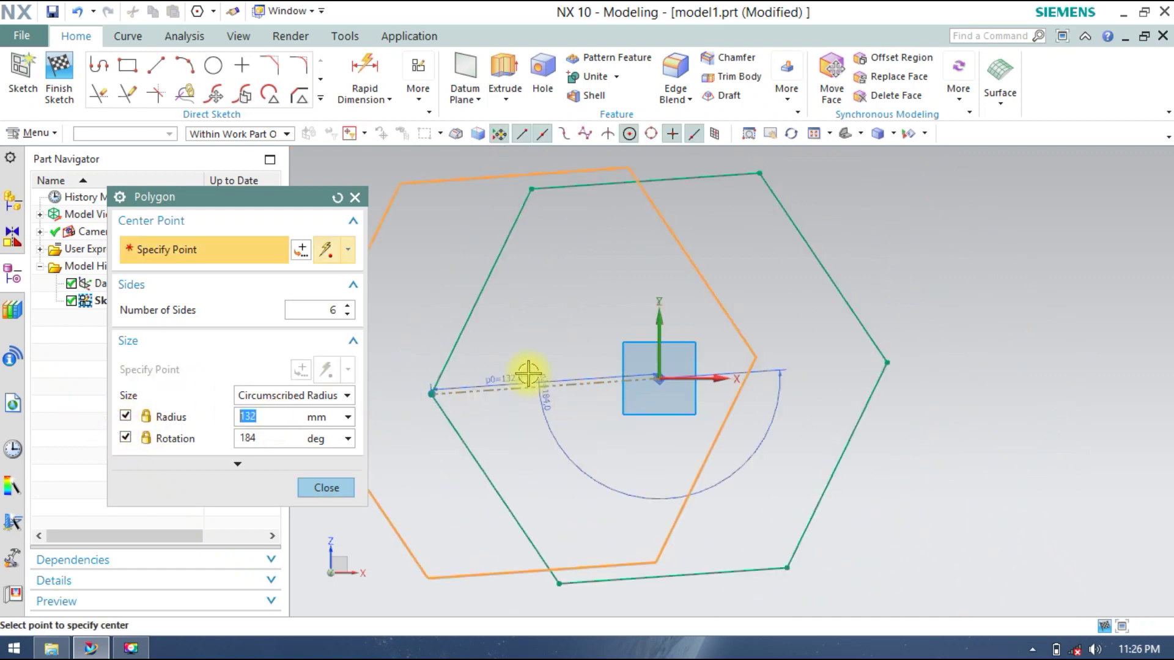
Place a second hexagon on the +X side of the first, with a 100 mm circumscribed radius and 0° rotation, and end the Polygon command
{"action": "double_click", "coordinate": [279, 414]}
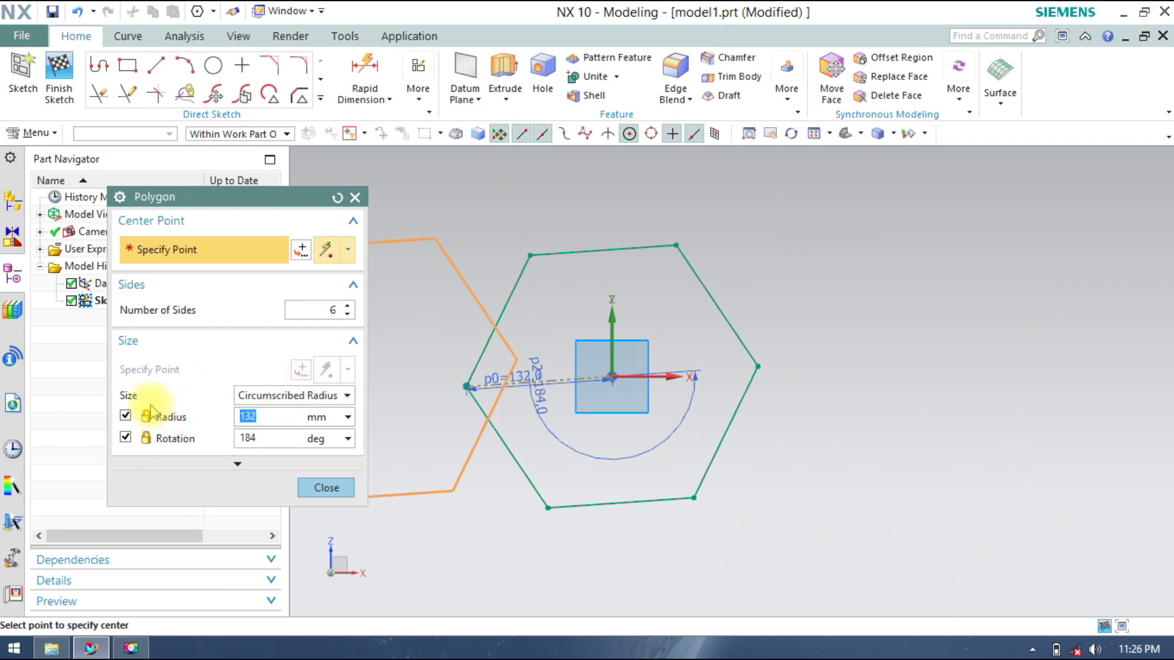
{"action": "type", "text": "100"}
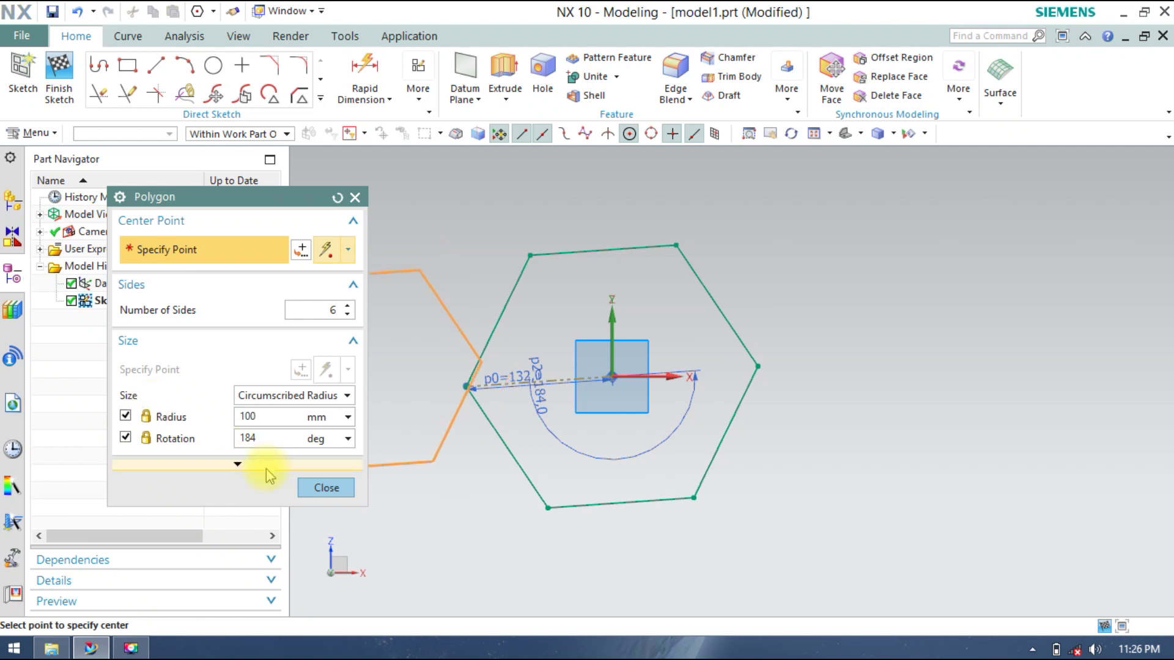
{"action": "double_click", "coordinate": [272, 438]}
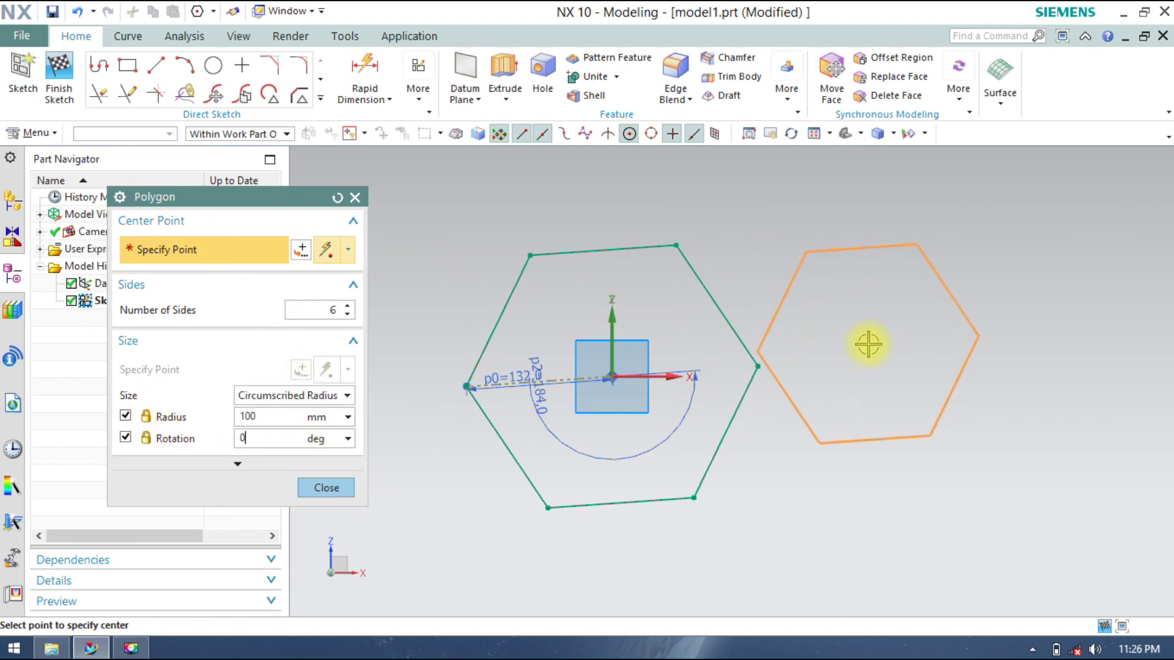
{"action": "key", "text": "Tab"}
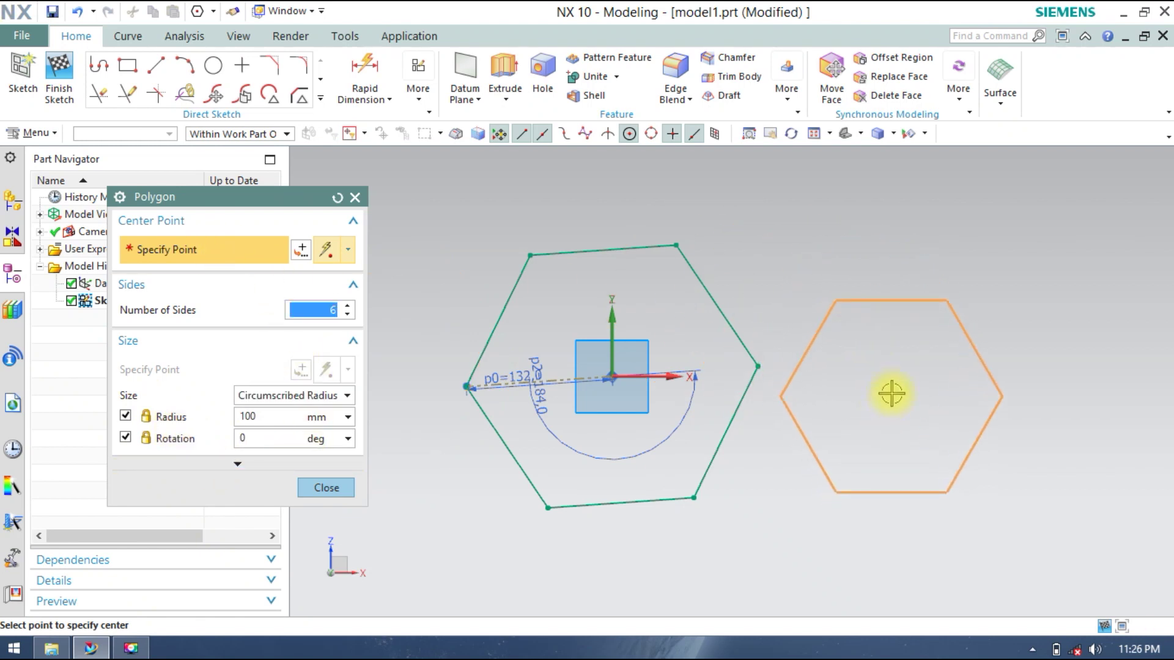
{"action": "left_click", "coordinate": [890, 359]}
{"action": "left_click", "coordinate": [330, 486]}
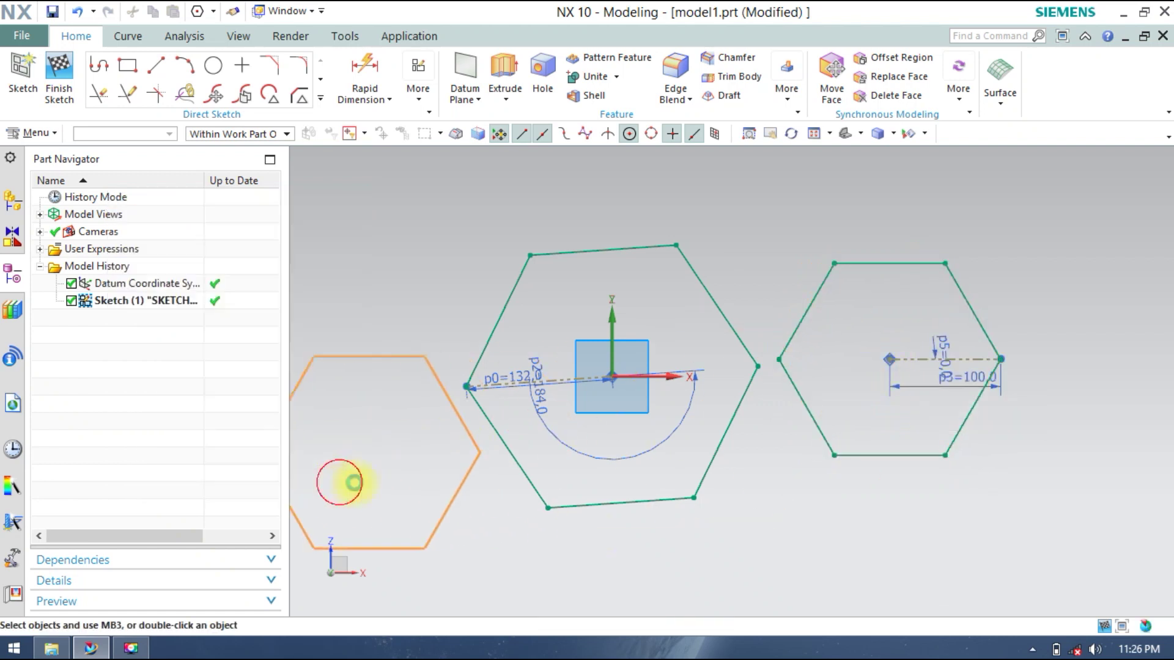
Try to delete the origin hexagon together with the datum coordinate system, and undo that deletion
{"action": "left_click_drag", "start_coordinate": [750, 558], "coordinate": [428, 169]}
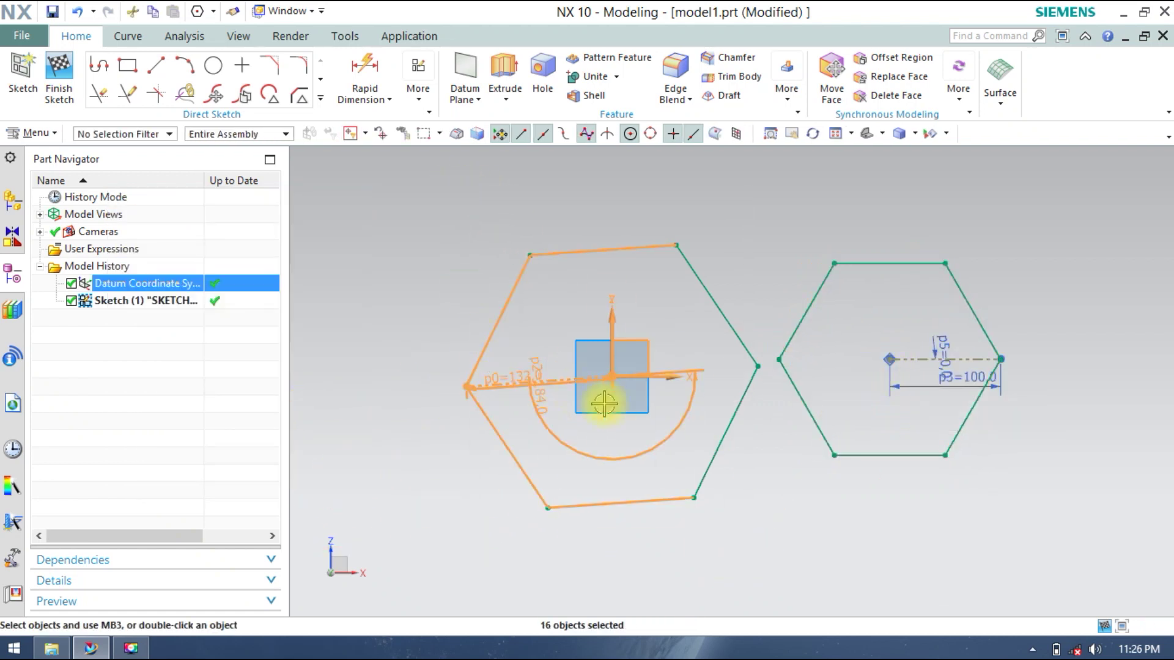
{"action": "key", "text": "Delete"}
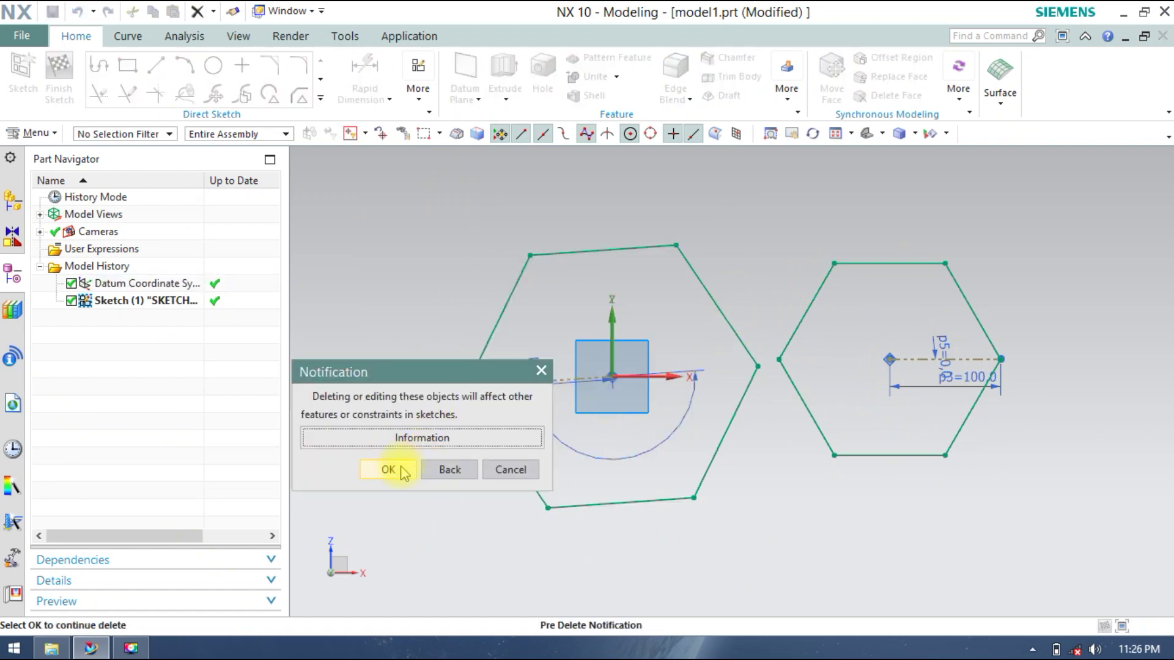
{"action": "left_click", "coordinate": [385, 469]}
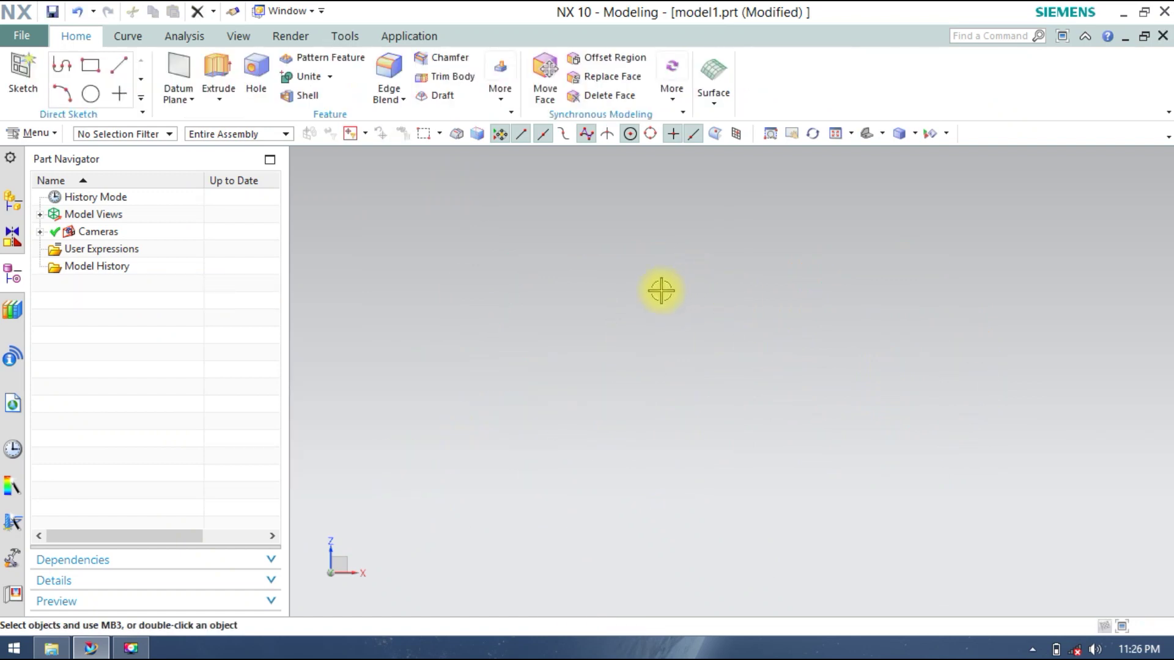
{"action": "key", "text": "ctrl+z"}
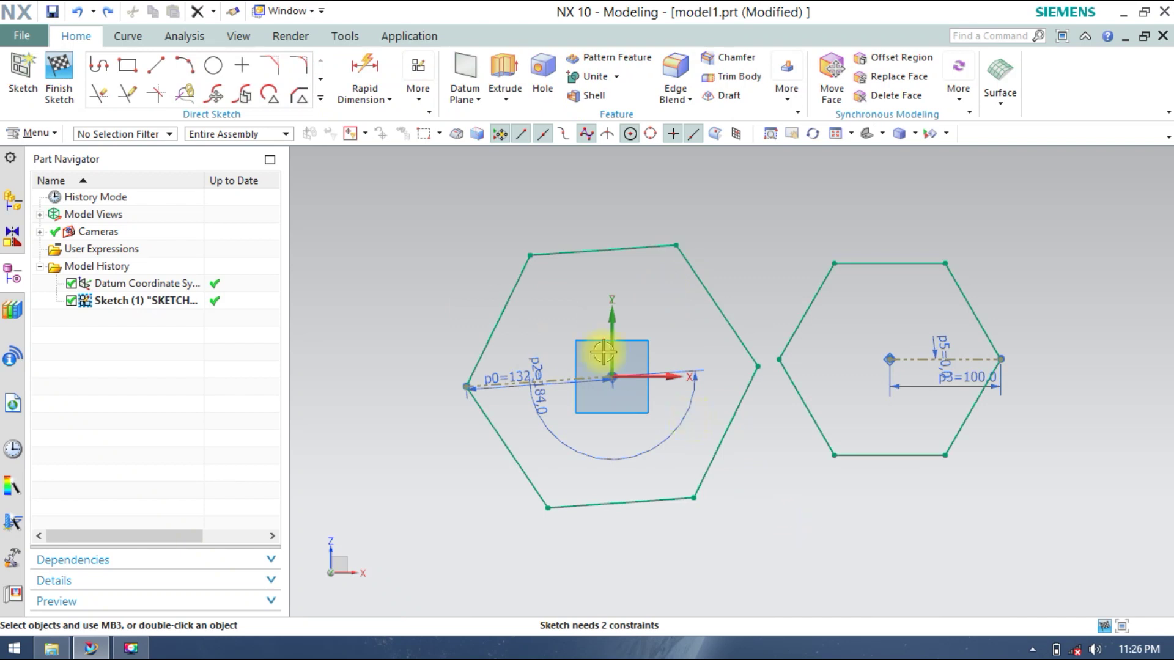
Delete the bottom and lower-left edges of the hexagon at the origin, without deleting the datum coordinate system
{"action": "left_click_drag", "start_coordinate": [783, 518], "coordinate": [470, 267]}
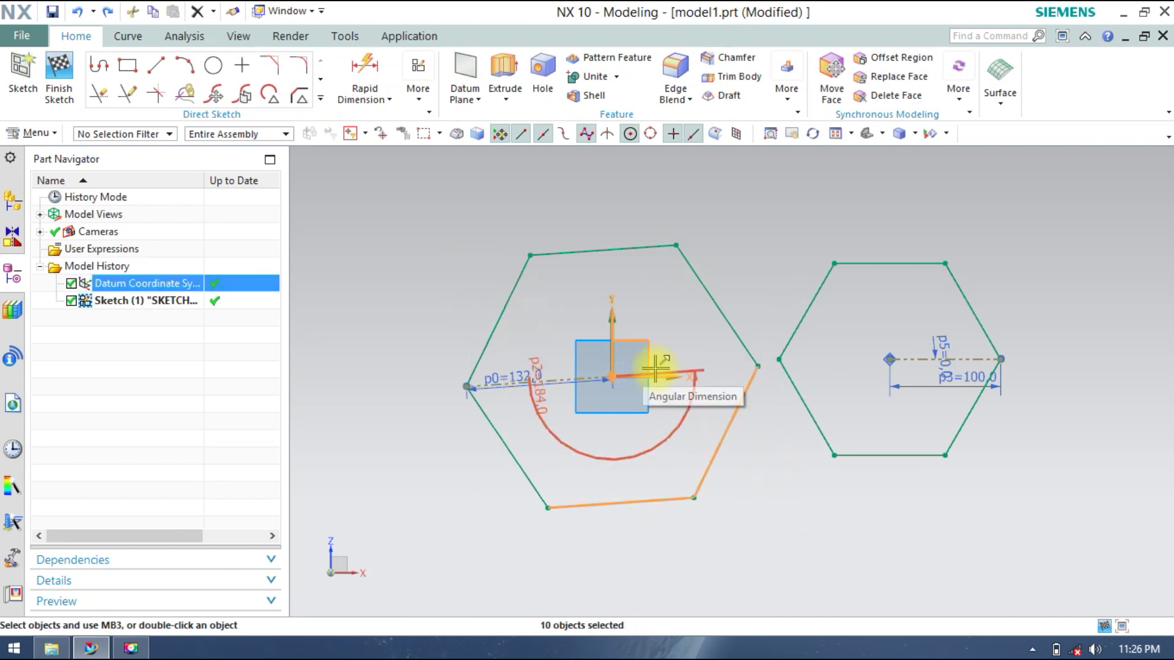
{"action": "key", "text": "Delete"}
{"action": "left_click", "coordinate": [508, 469]}
{"action": "left_click_drag", "start_coordinate": [778, 467], "coordinate": [456, 553]}
{"action": "key", "text": "Delete"}
{"action": "left_click", "coordinate": [531, 483]}
{"action": "key", "text": "Delete"}
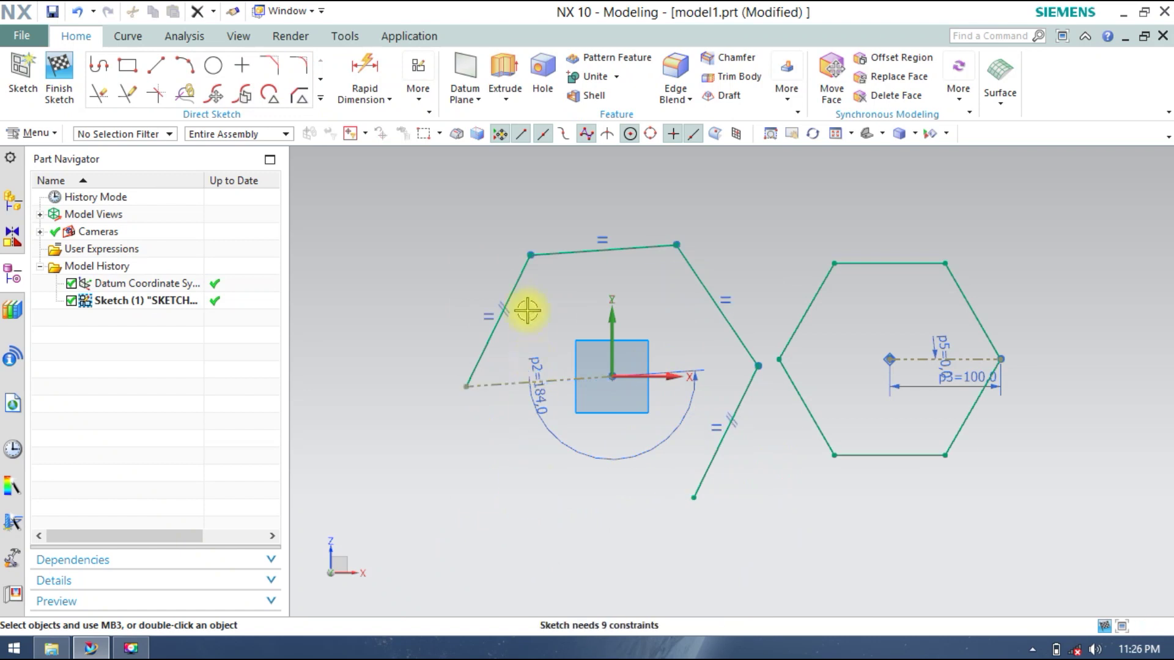
Delete the origin hexagon's four remaining edges and its radius construction line
{"action": "left_click", "coordinate": [514, 292]}
{"action": "key", "text": "Delete"}
{"action": "left_click", "coordinate": [571, 252]}
{"action": "key", "text": "Delete"}
{"action": "left_click", "coordinate": [715, 304]}
{"action": "key", "text": "Delete"}
{"action": "left_click", "coordinate": [740, 402]}
{"action": "key", "text": "Delete"}
{"action": "left_click", "coordinate": [516, 376]}
{"action": "key", "text": "Delete"}
Draw a six-sided polygon centered on the origin using Inscribed Radius, with a 100 mm radius and 0° rotation
{"action": "middle_click_drag", "start_coordinate": [763, 426], "coordinate": [650, 421], "text": "shift"}
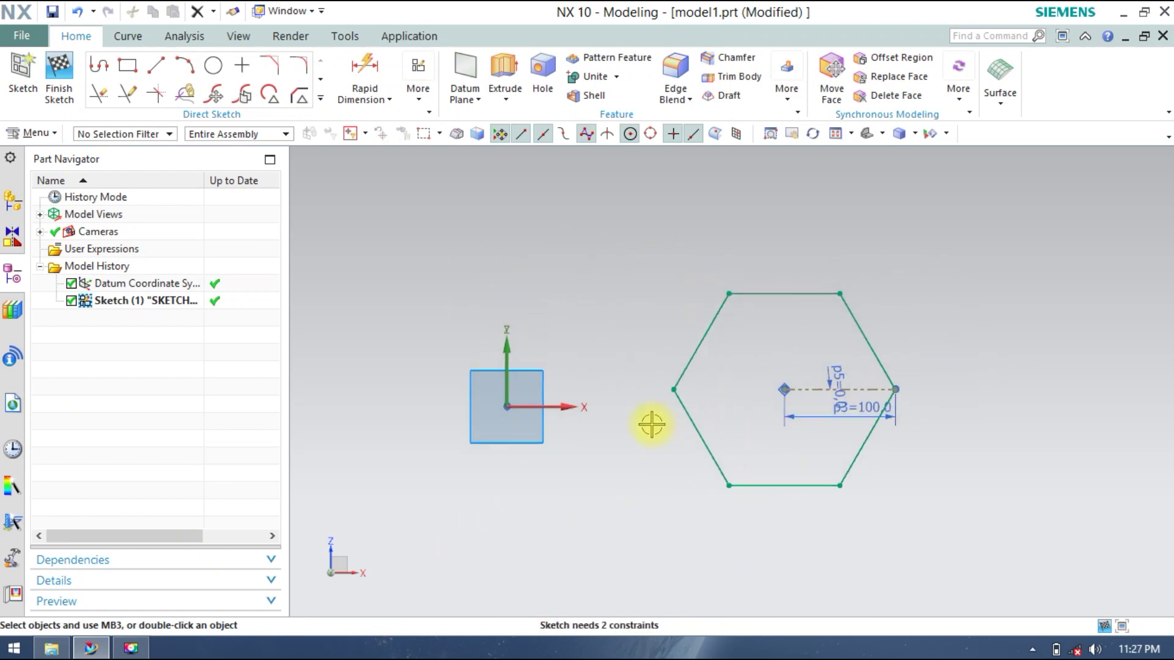
{"action": "left_click", "coordinate": [320, 98]}
{"action": "left_click", "coordinate": [126, 206]}
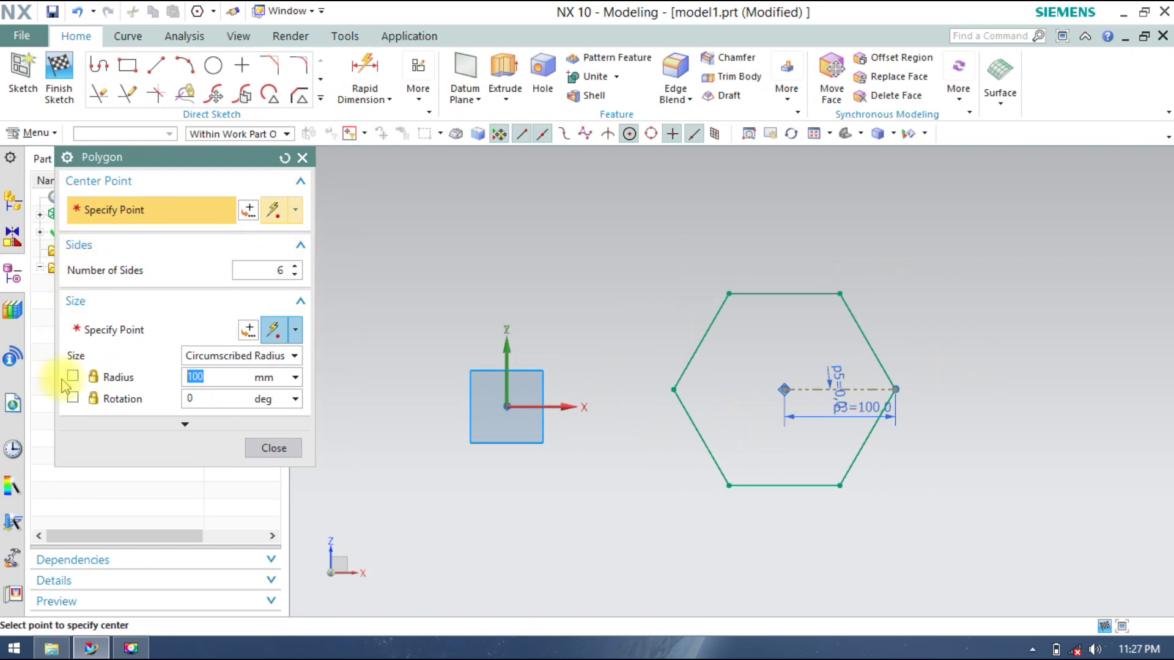
{"action": "left_click", "coordinate": [257, 356]}
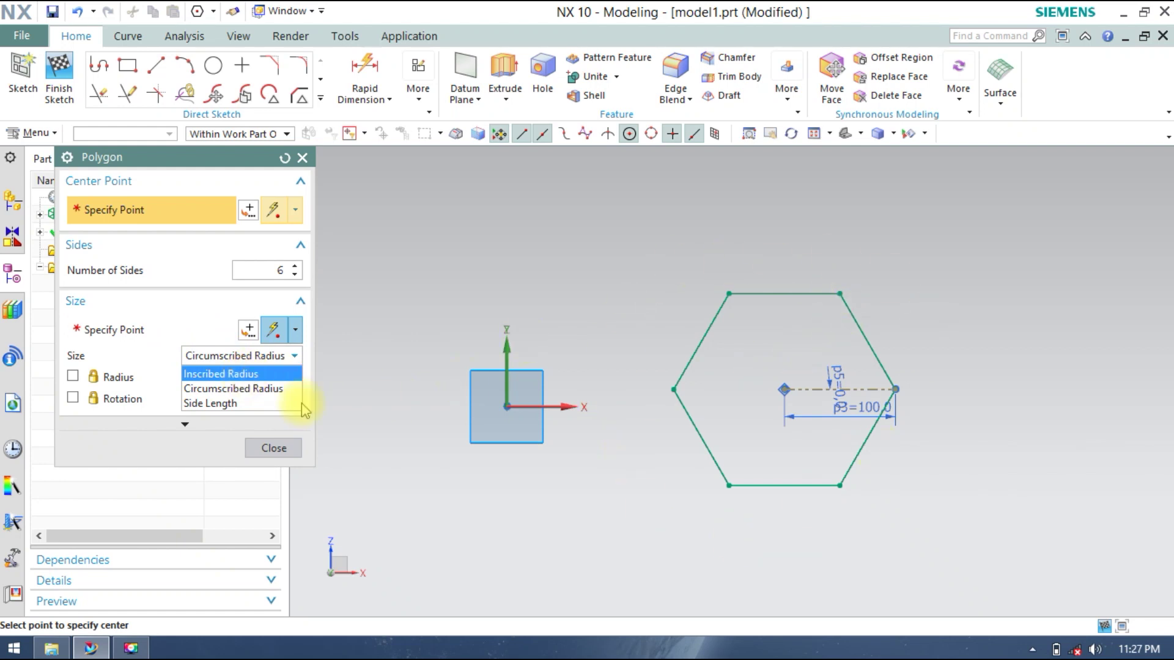
{"action": "left_click", "coordinate": [231, 375]}
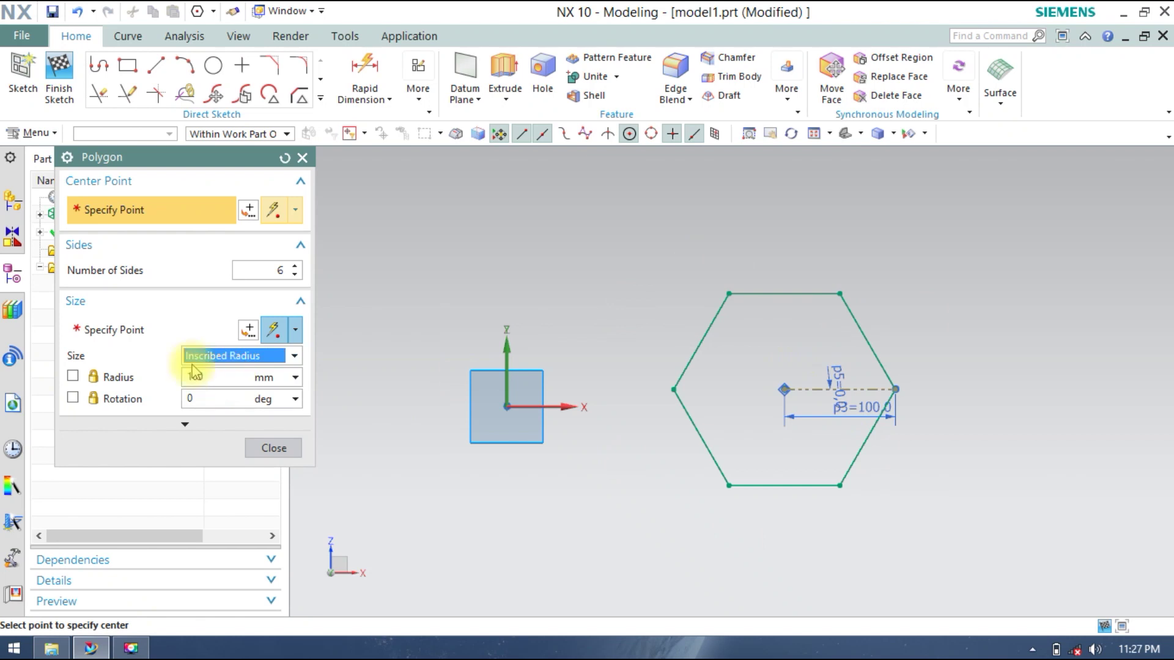
{"action": "left_click", "coordinate": [72, 376]}
{"action": "left_click", "coordinate": [73, 398]}
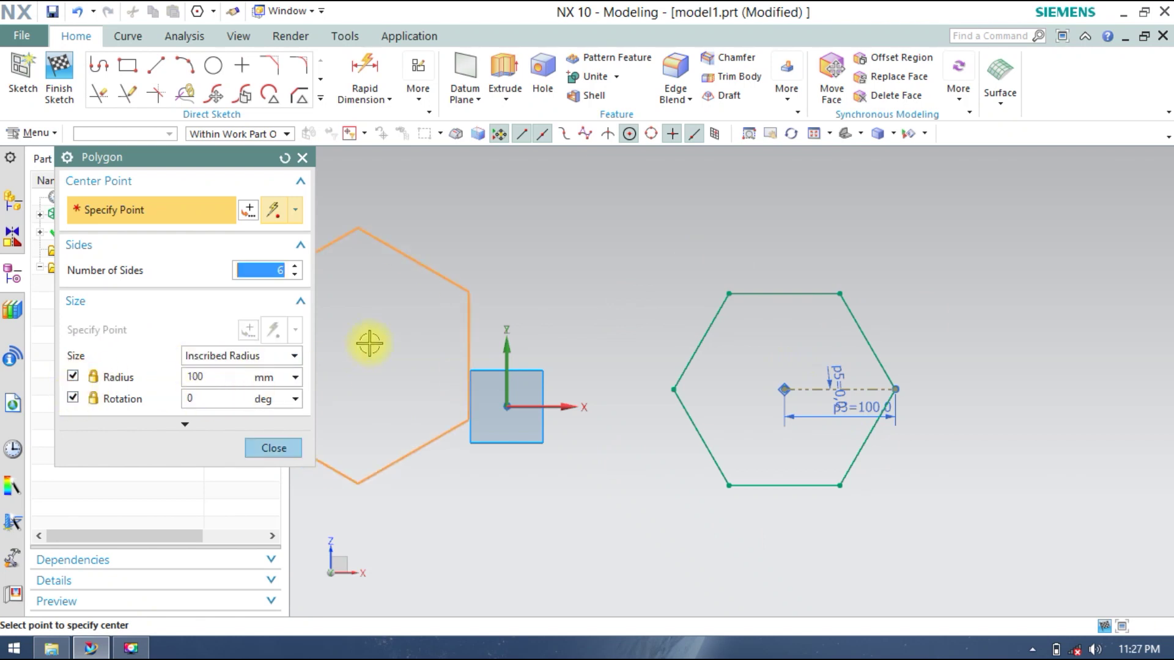
{"action": "middle_click_drag", "start_coordinate": [493, 335], "coordinate": [537, 349], "text": "shift"}
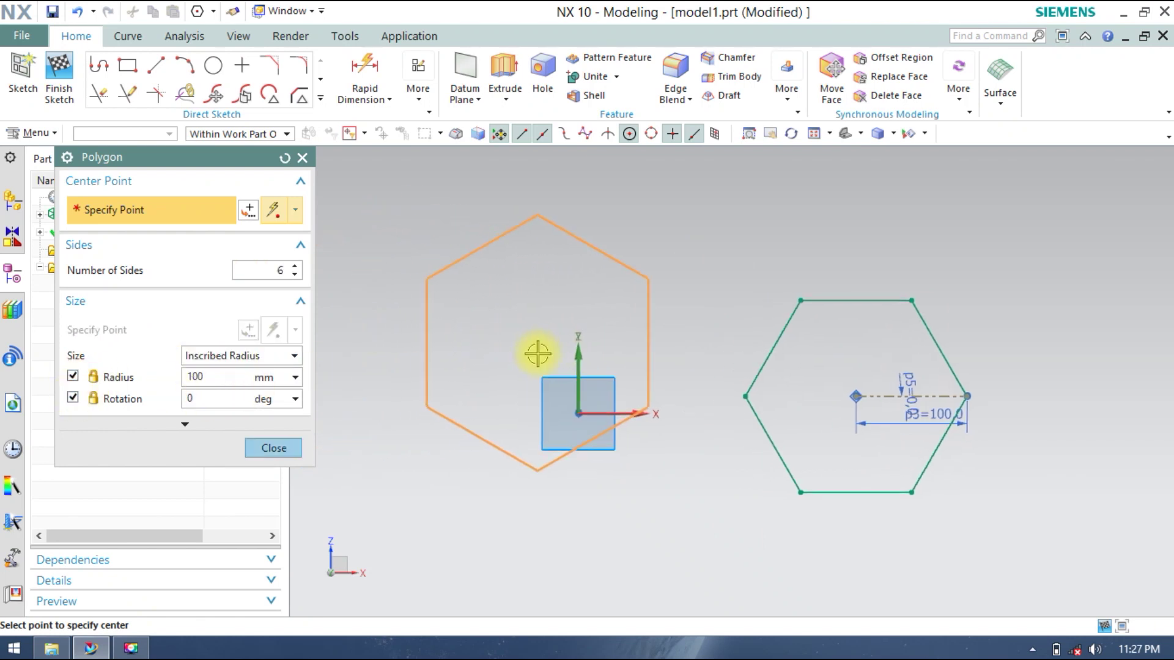
{"action": "left_click", "coordinate": [577, 414]}
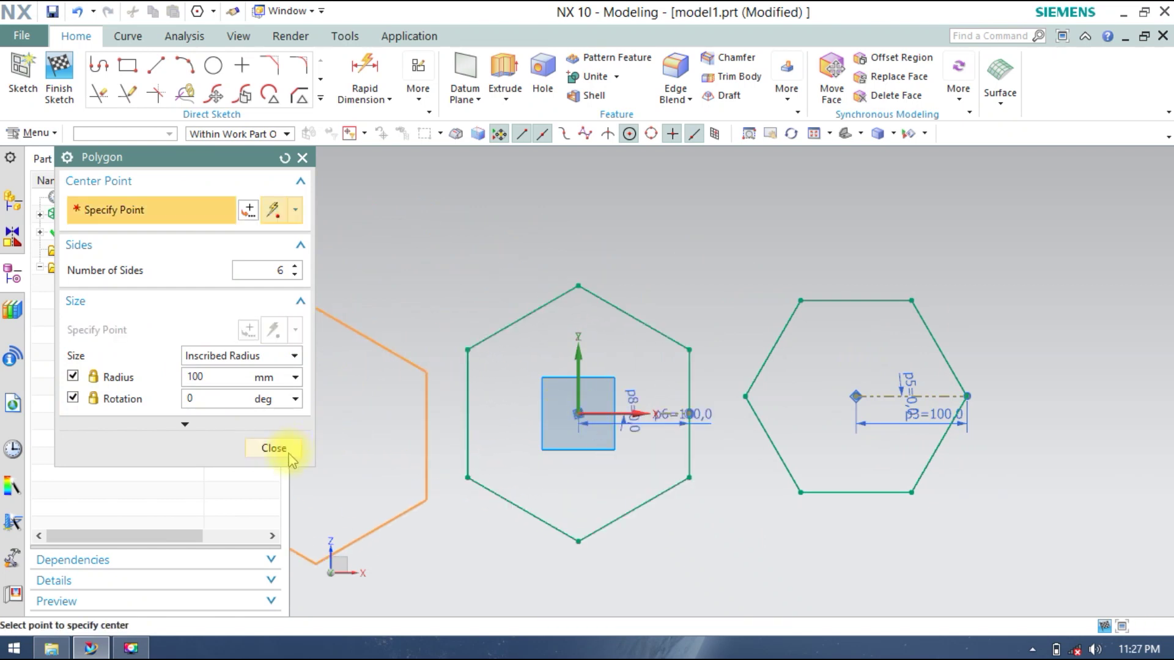
{"action": "left_click", "coordinate": [263, 359]}
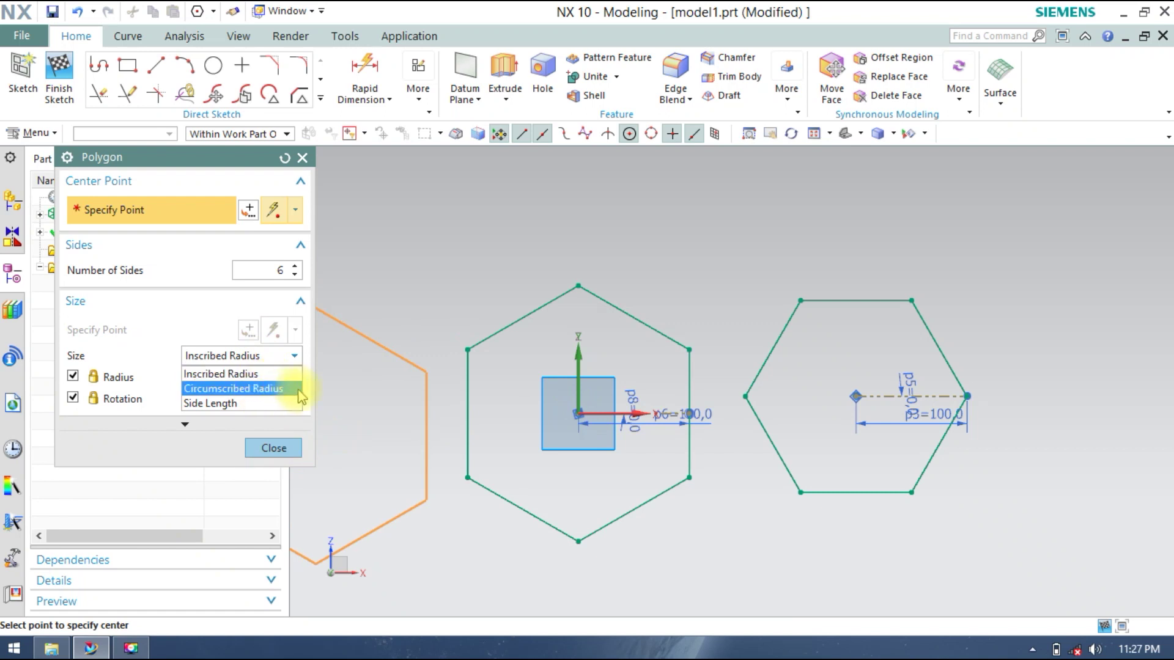
{"action": "key", "text": "Escape"}
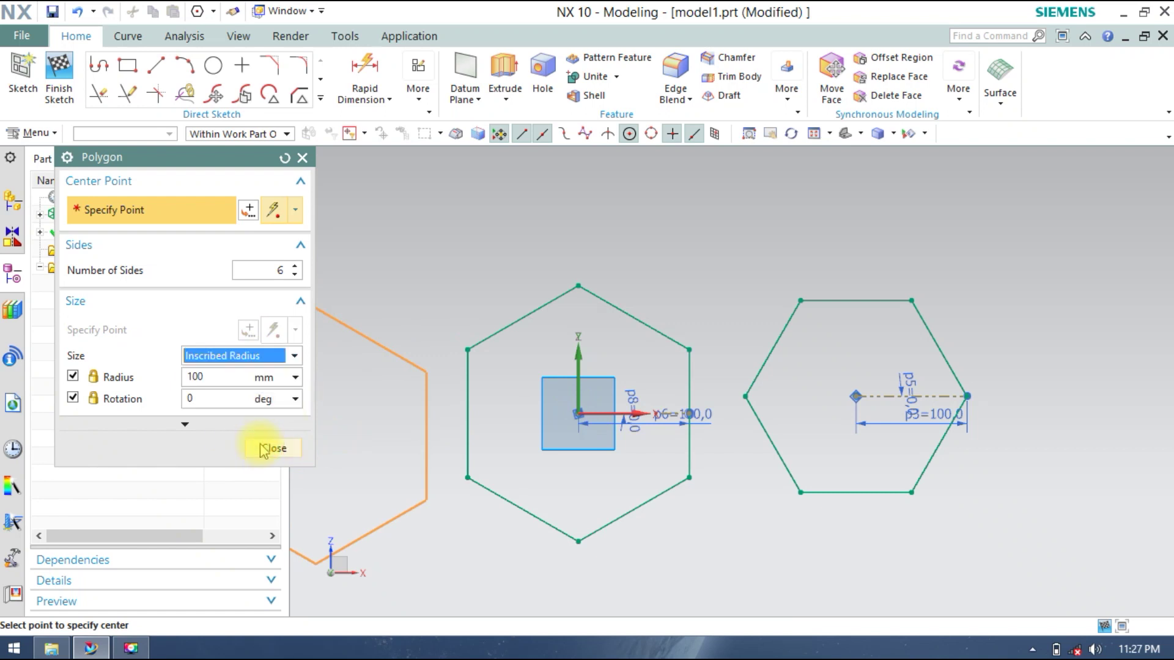
{"action": "left_click", "coordinate": [264, 448]}
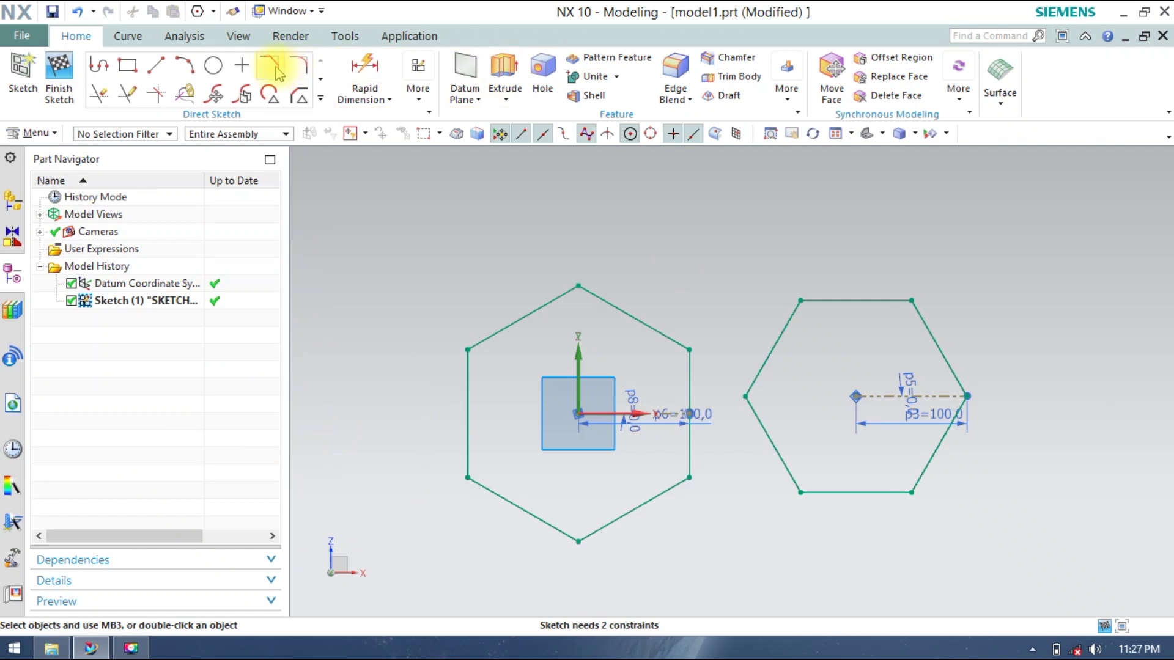
Draw a circle tangent to the origin hexagon's edges from inside and a concentric circle through the other hexagon's vertices
{"action": "left_click", "coordinate": [215, 68]}
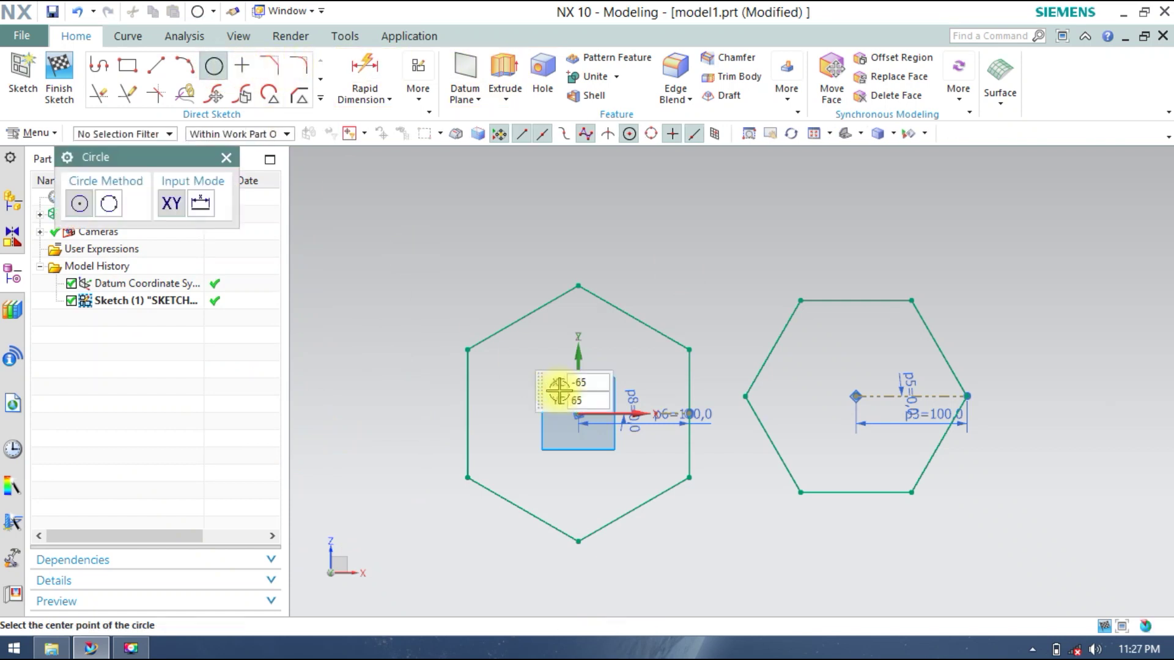
{"action": "left_click", "coordinate": [577, 413]}
{"action": "left_click", "coordinate": [521, 318]}
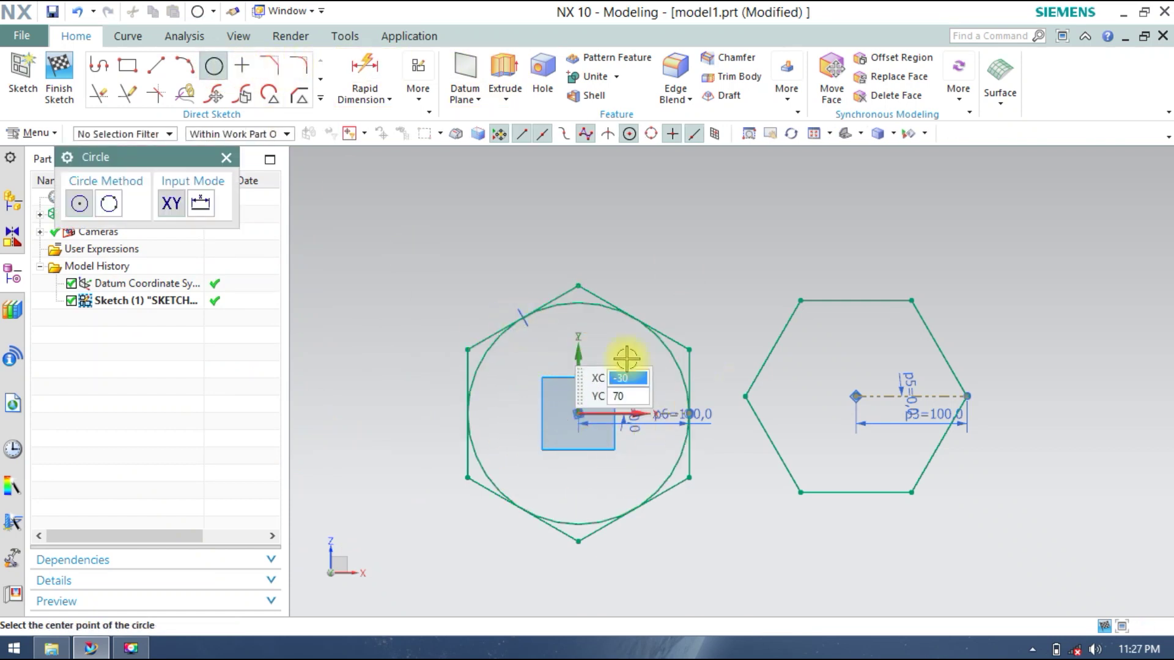
{"action": "left_click", "coordinate": [856, 396]}
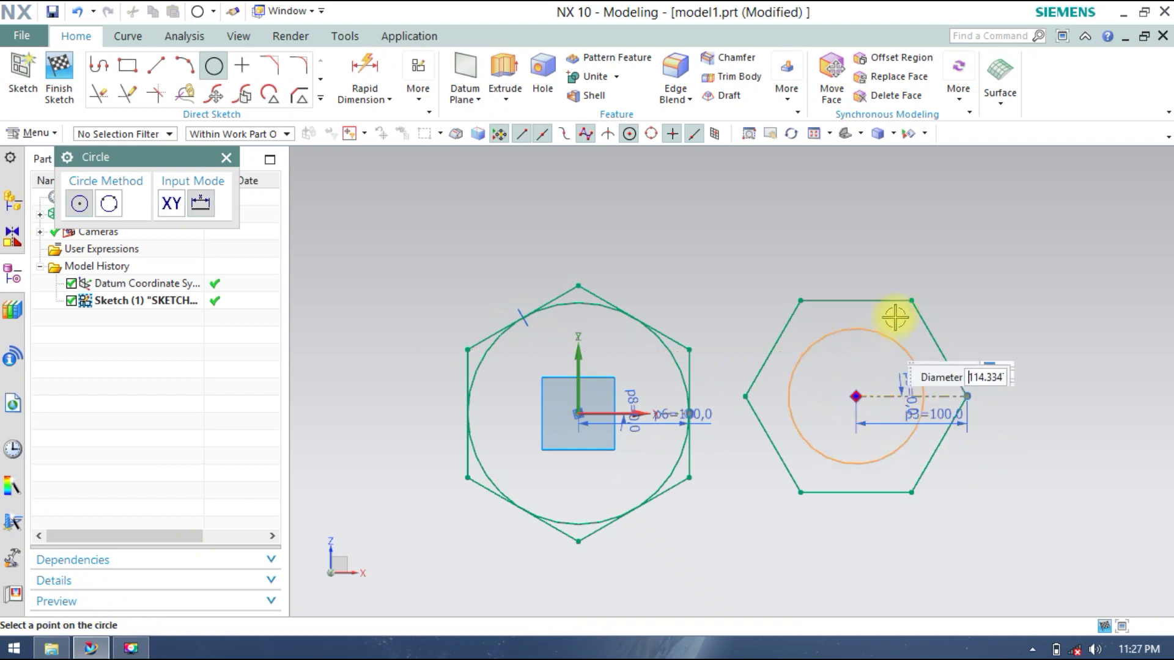
{"action": "left_click", "coordinate": [911, 300]}
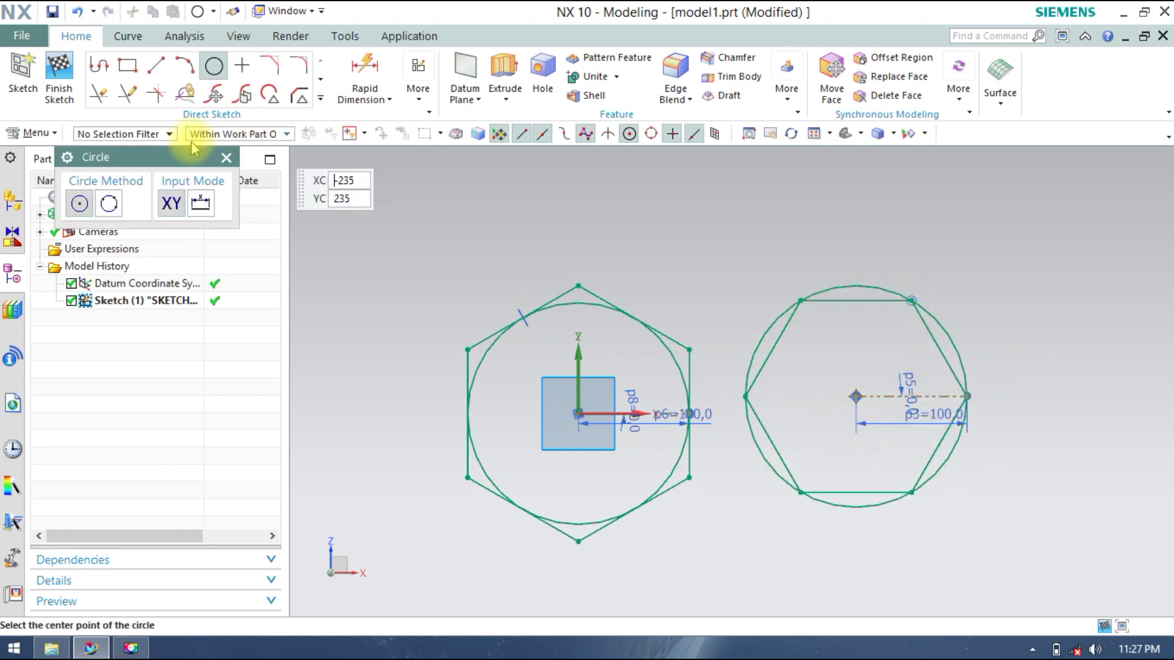
{"action": "left_click", "coordinate": [228, 157]}
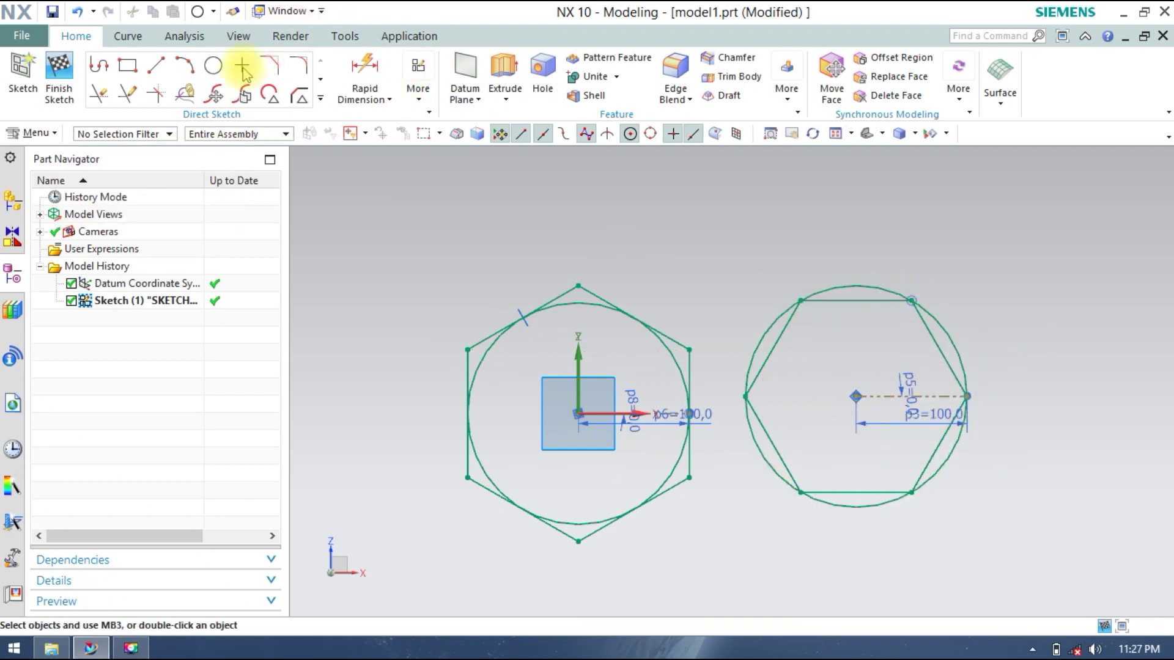
Add diameter dimensions to the circle inside the origin hexagon and to the circle through the other hexagon's vertices
{"action": "left_click", "coordinate": [365, 72]}
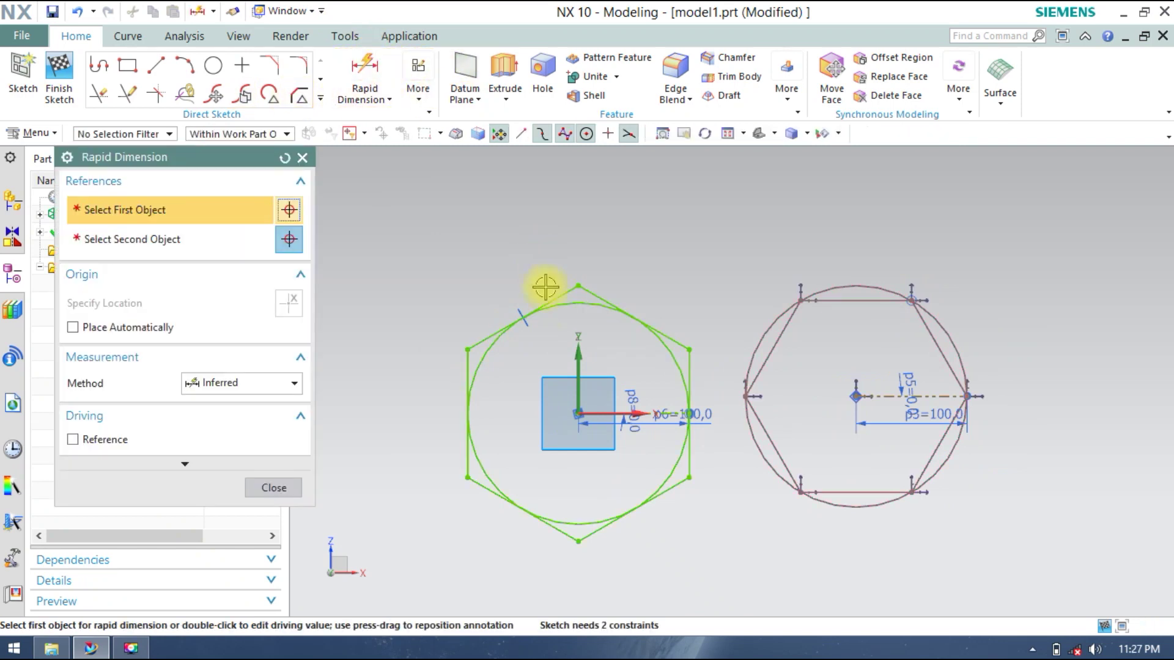
{"action": "left_click", "coordinate": [573, 307]}
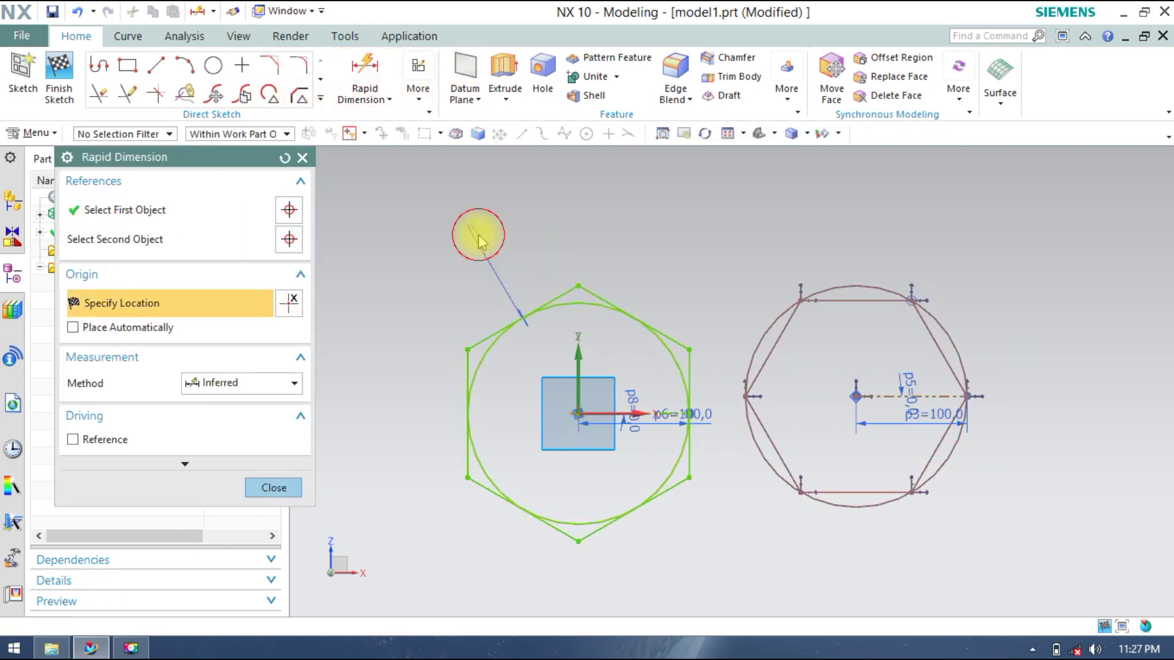
{"action": "left_click", "coordinate": [472, 229]}
{"action": "left_click", "coordinate": [598, 363]}
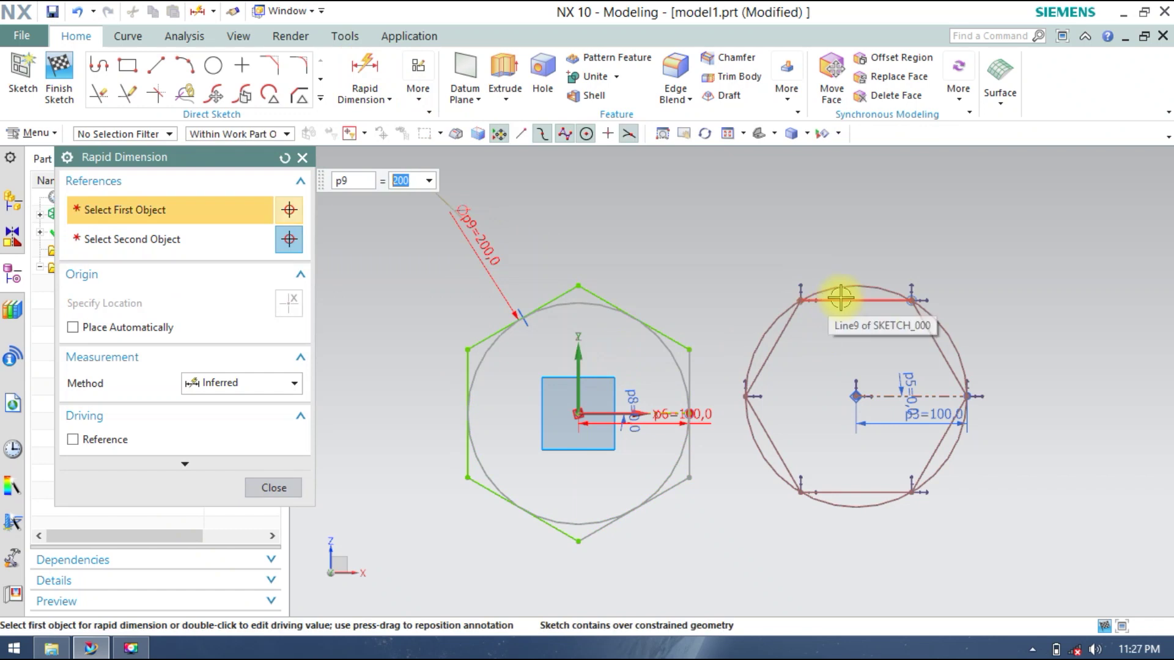
{"action": "left_click", "coordinate": [855, 283]}
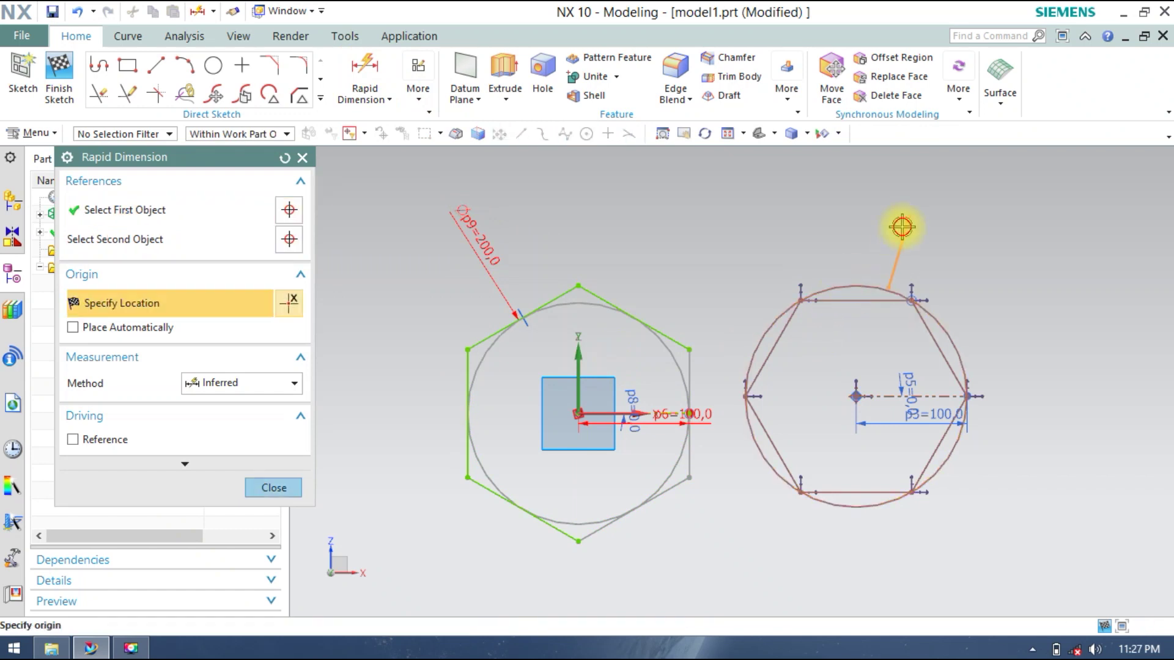
{"action": "left_click", "coordinate": [901, 228]}
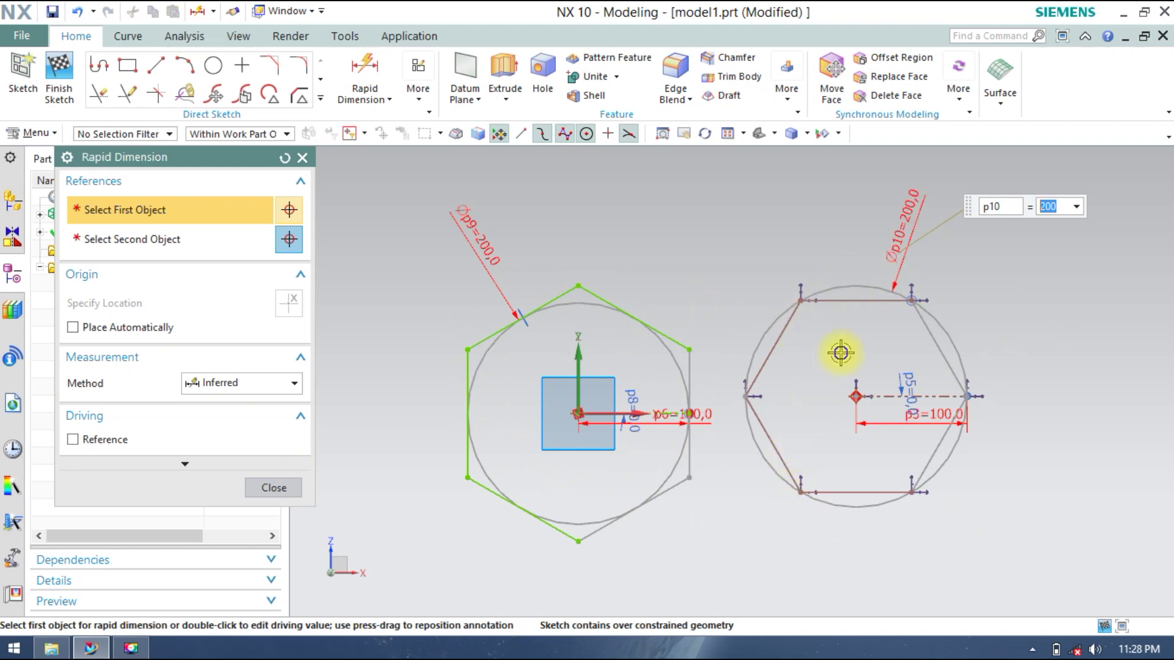
{"action": "middle_click_drag", "start_coordinate": [841, 353], "coordinate": [776, 346], "text": "shift"}
{"action": "left_click", "coordinate": [273, 487]}
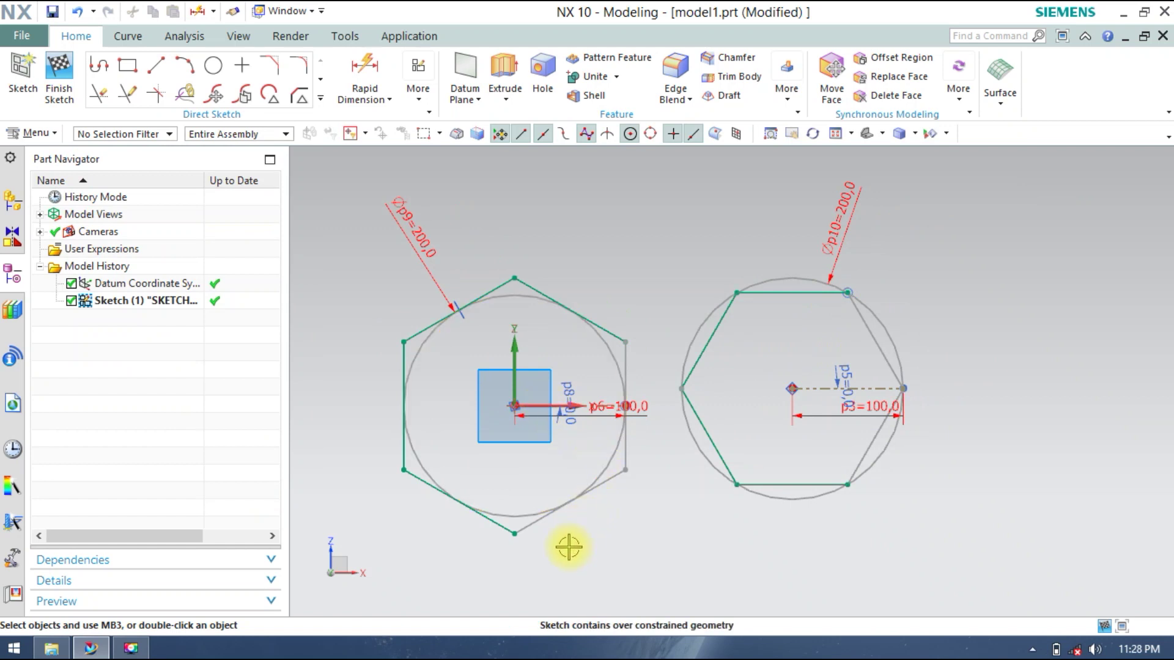
Examine how the inner circle meets the origin hexagon's edges and the outer circle meets the other hexagon's vertices
{"action": "scroll", "coordinate": [572, 544], "scroll_direction": "up", "scroll_amount": 2}
{"action": "scroll", "coordinate": [636, 523], "scroll_direction": "up", "scroll_amount": 1}
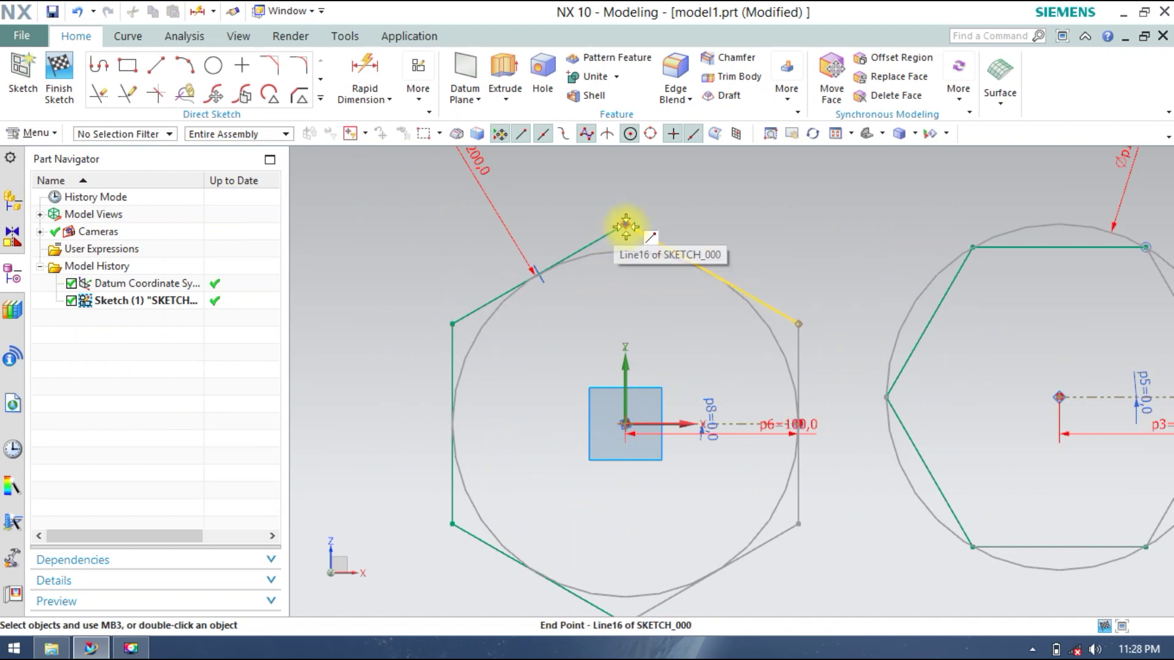
{"action": "scroll", "coordinate": [627, 227], "scroll_direction": "down", "scroll_amount": 1}
{"action": "mouse_move", "coordinate": [618, 221]}
{"action": "left_mouse_down"}
{"action": "mouse_move", "coordinate": [642, 225]}
{"action": "mouse_move", "coordinate": [636, 216]}
{"action": "left_mouse_up"}
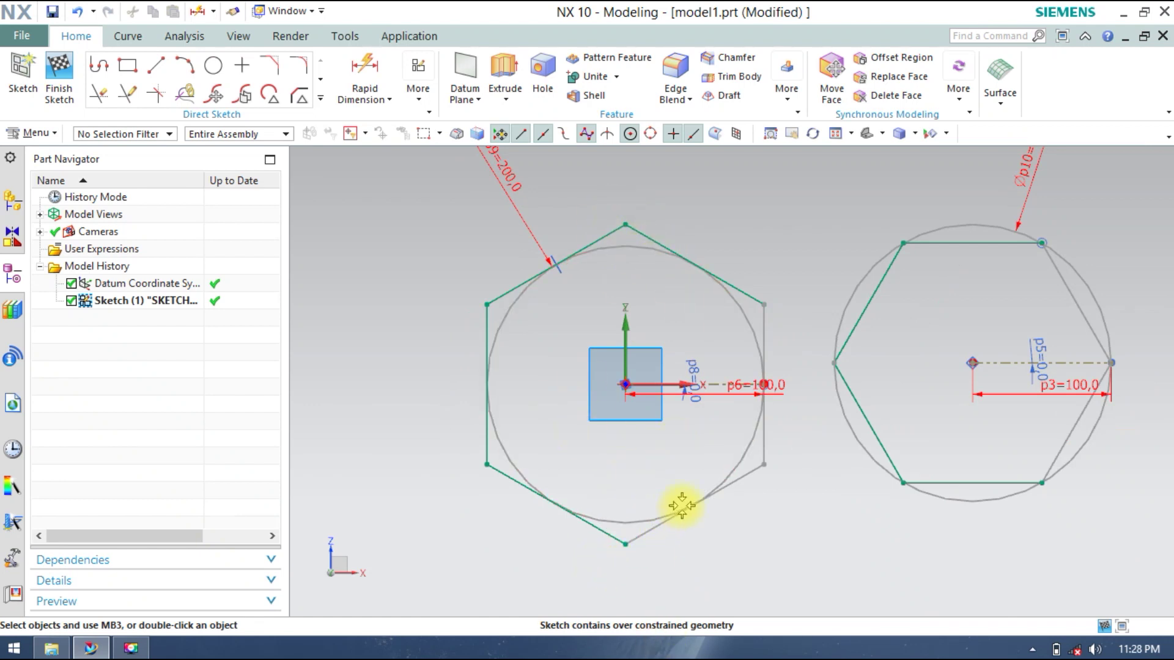
{"action": "middle_click_drag", "start_coordinate": [804, 475], "coordinate": [638, 499], "text": "shift"}
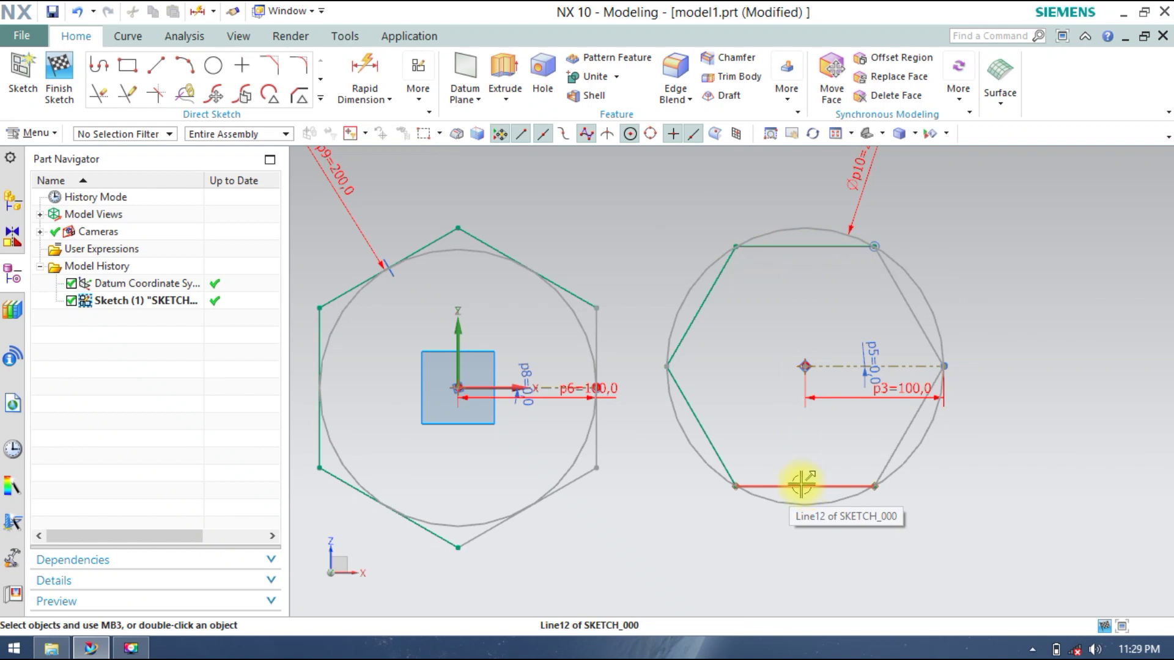
Draw a six-sided polygon sized by Side Length, with a 100 mm length and 0° rotation, to the right of the two hexagons
{"action": "scroll", "coordinate": [801, 477], "scroll_direction": "down", "scroll_amount": 2}
{"action": "mouse_move", "coordinate": [844, 379]}
{"action": "middle_mouse_down", "text": "shift"}
{"action": "mouse_move", "coordinate": [688, 351]}
{"action": "mouse_move", "coordinate": [683, 278]}
{"action": "middle_mouse_up", "text": "shift"}
{"action": "left_click", "coordinate": [321, 97]}
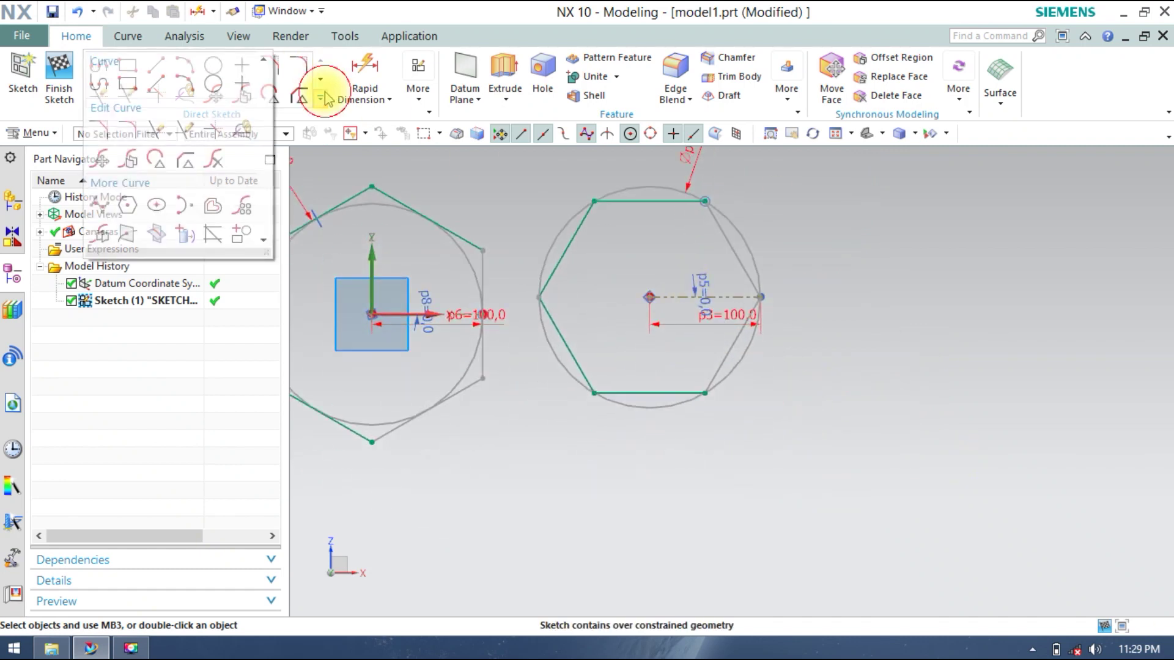
{"action": "left_click", "coordinate": [123, 202]}
{"action": "left_click", "coordinate": [289, 356]}
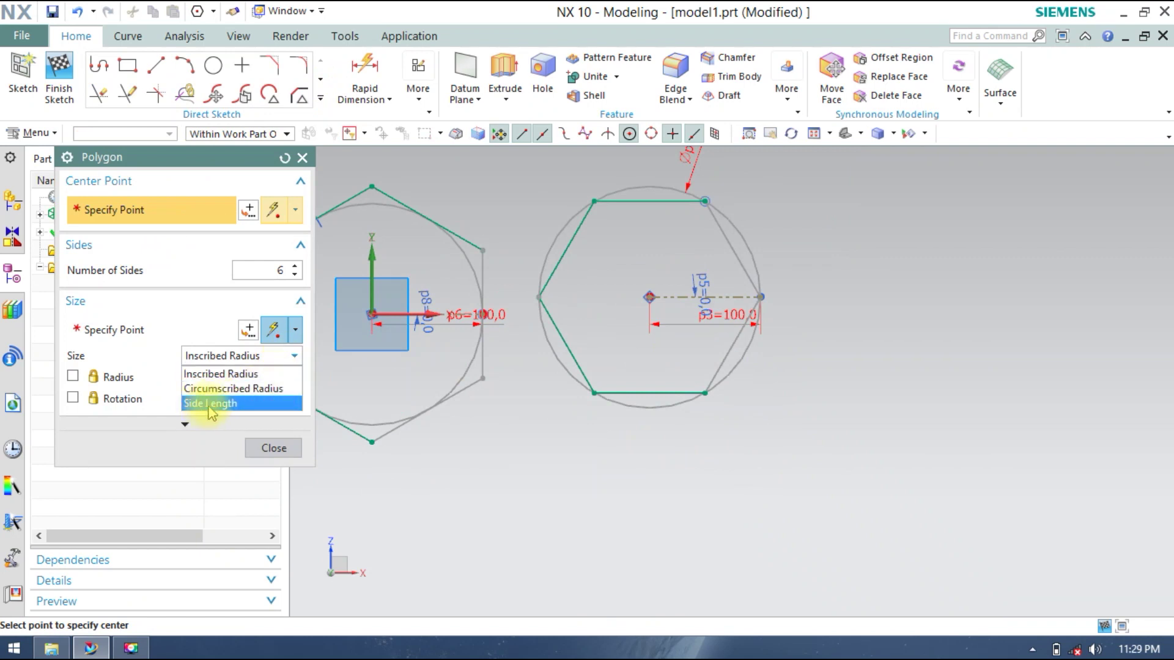
{"action": "left_click", "coordinate": [233, 403]}
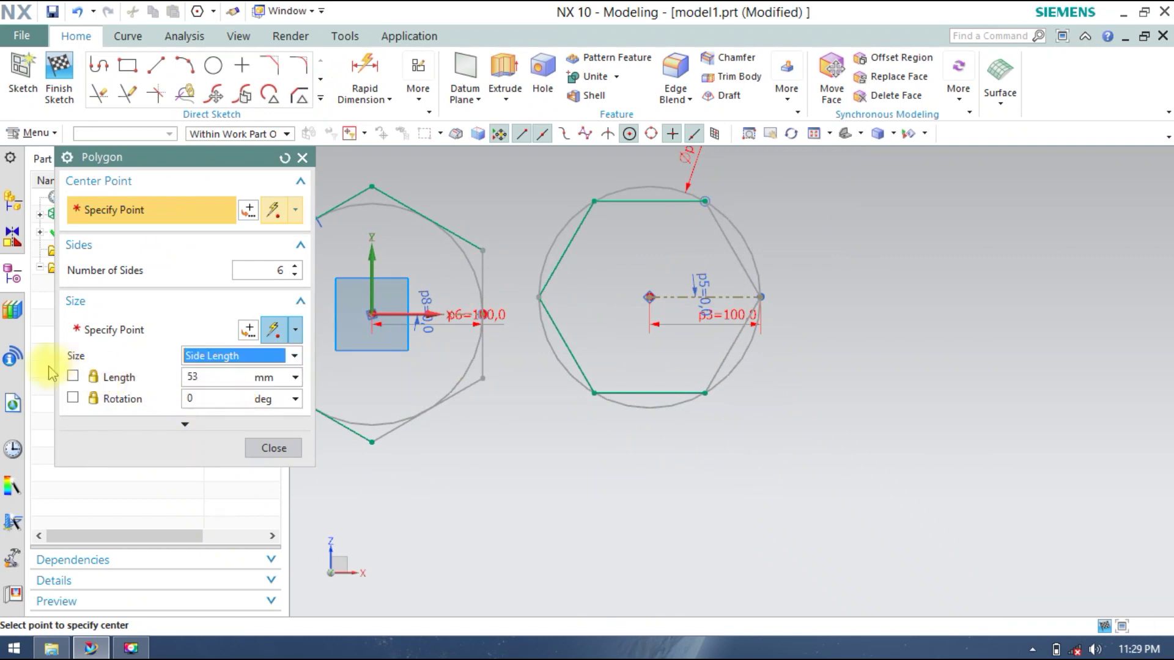
{"action": "left_click", "coordinate": [73, 376]}
{"action": "left_click", "coordinate": [72, 398]}
{"action": "left_click", "coordinate": [208, 377]}
{"action": "key", "text": "shift+Home"}
{"action": "type", "text": "10"}
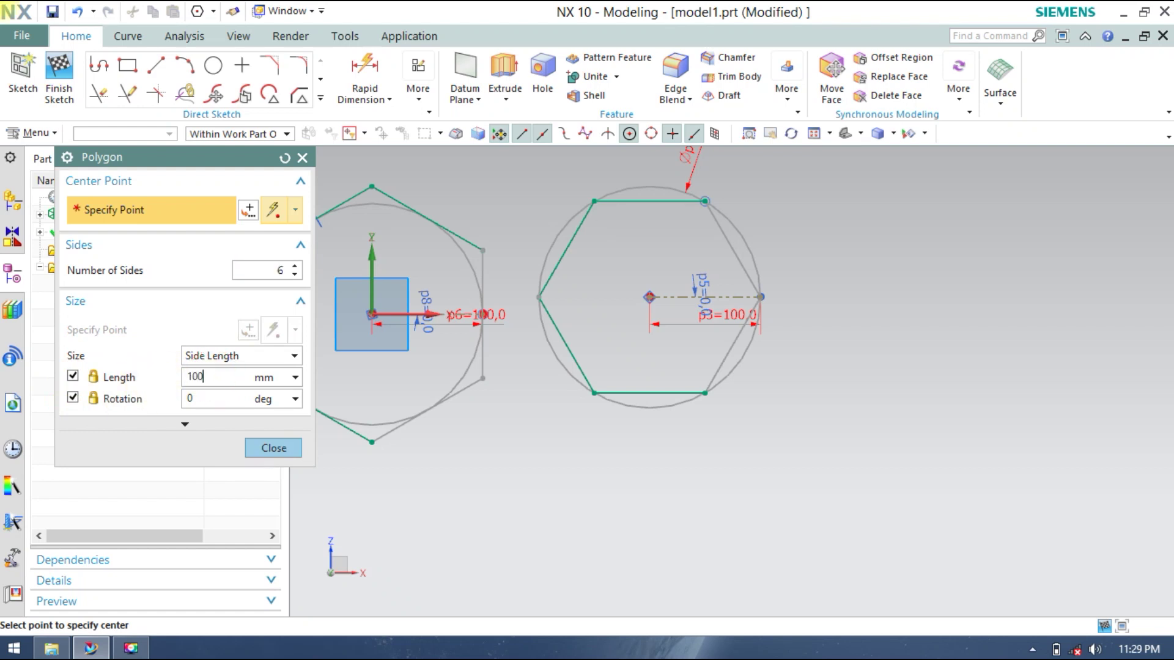
{"action": "key", "text": "Tab"}
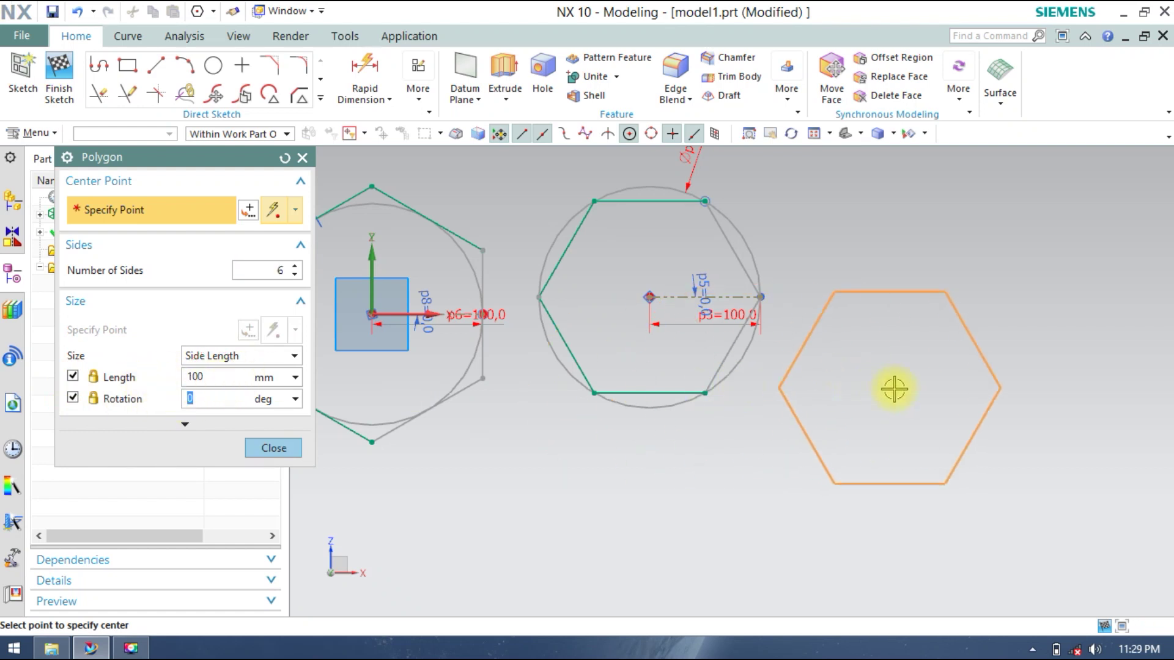
{"action": "middle_click_drag", "start_coordinate": [896, 394], "coordinate": [737, 376], "text": "shift"}
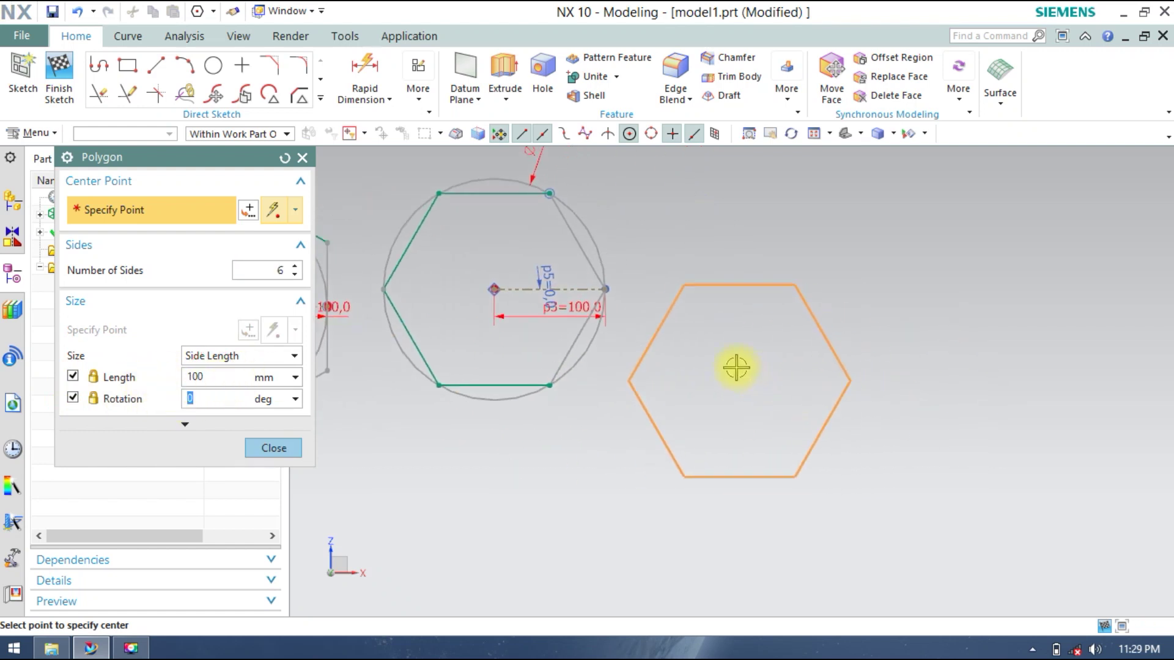
{"action": "left_click", "coordinate": [789, 348]}
{"action": "left_click", "coordinate": [285, 447]}
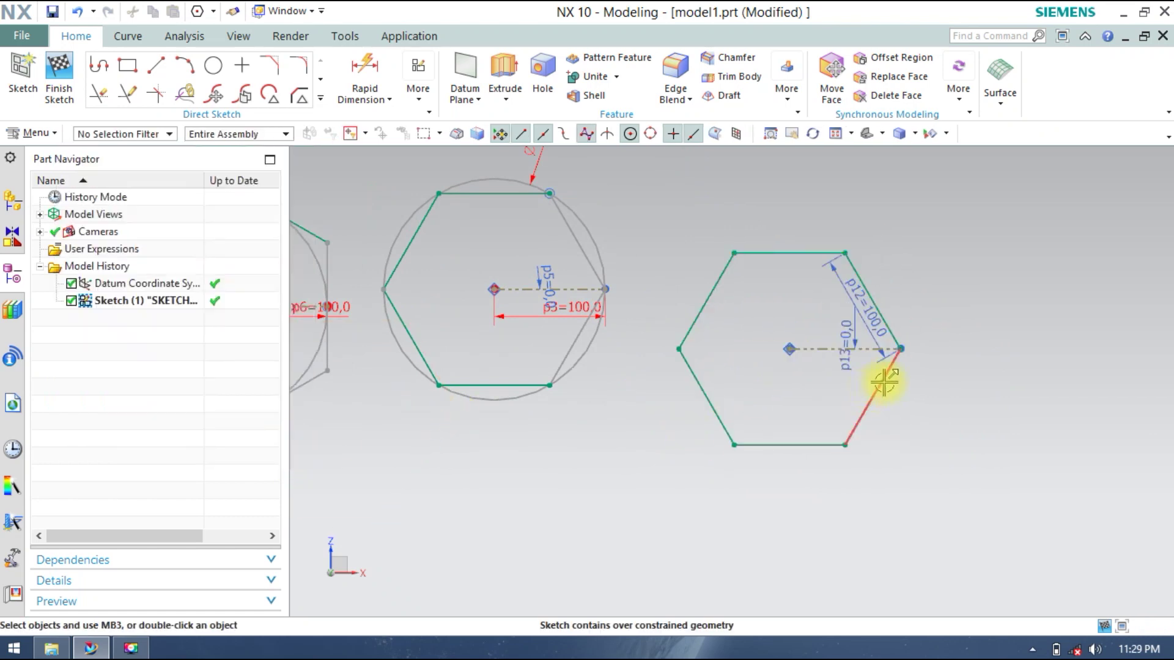
Delete the Side Length hexagon along with the middle hexagon's horizontal and right-hand edges and its radius construction line
{"action": "scroll", "coordinate": [880, 354], "scroll_direction": "up", "scroll_amount": 3}
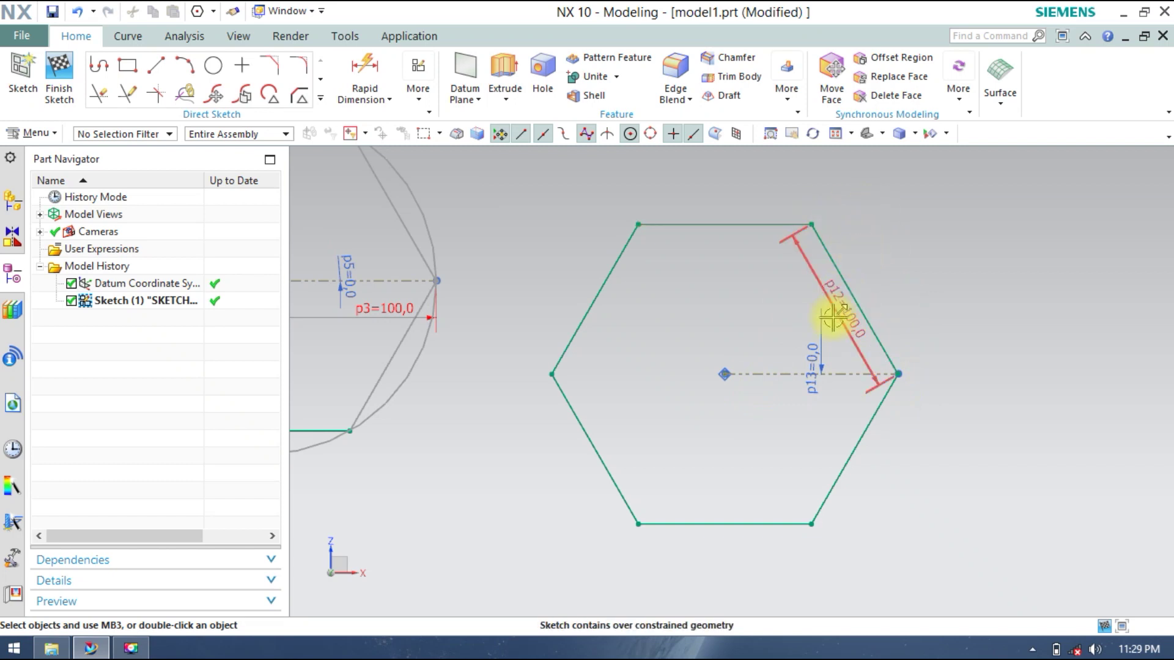
{"action": "left_click", "coordinate": [842, 279]}
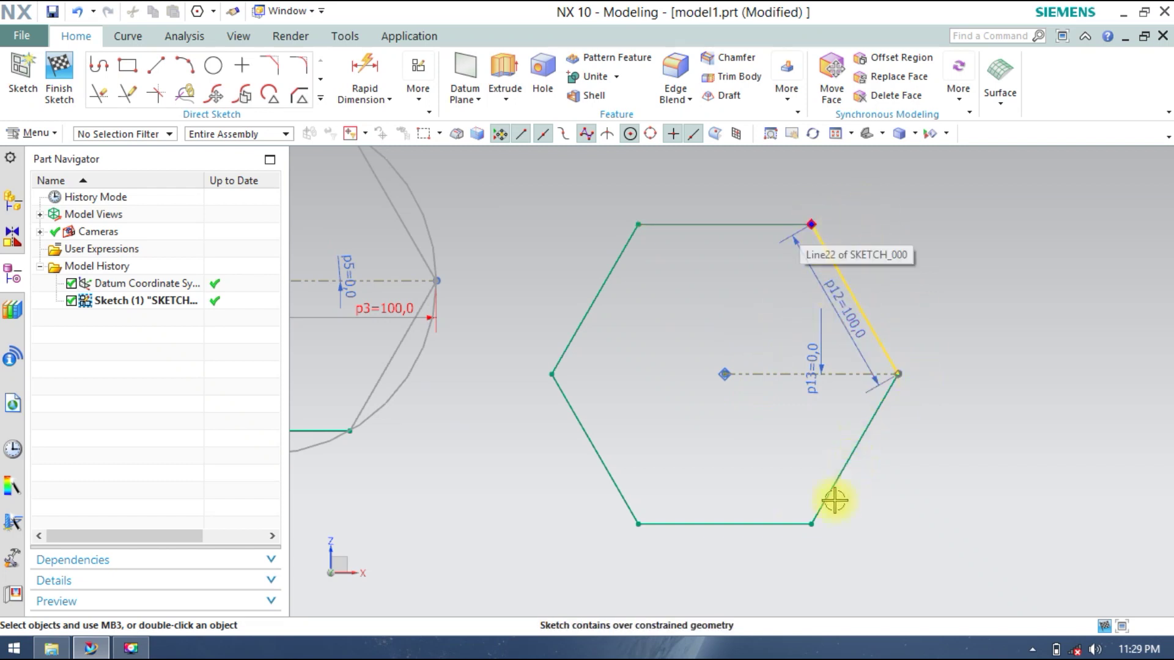
{"action": "scroll", "coordinate": [689, 244], "scroll_direction": "down", "scroll_amount": 5}
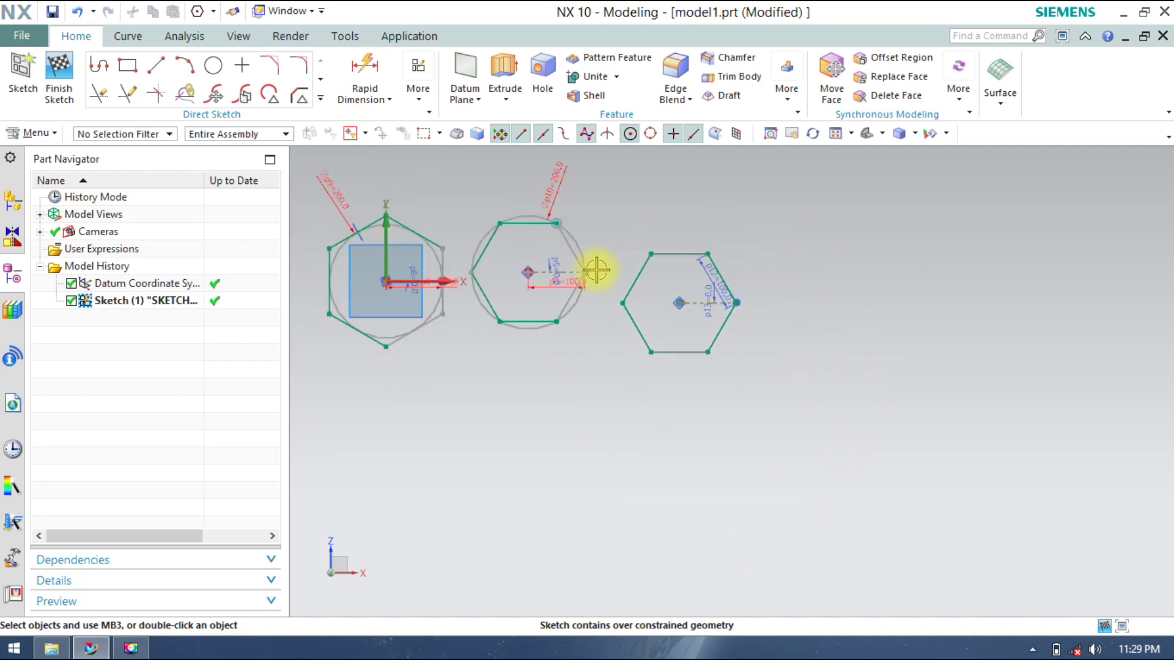
{"action": "mouse_move", "coordinate": [842, 453]}
{"action": "left_mouse_down"}
{"action": "mouse_move", "coordinate": [703, 399]}
{"action": "mouse_move", "coordinate": [563, 204]}
{"action": "left_mouse_up"}
{"action": "key", "text": "Delete"}
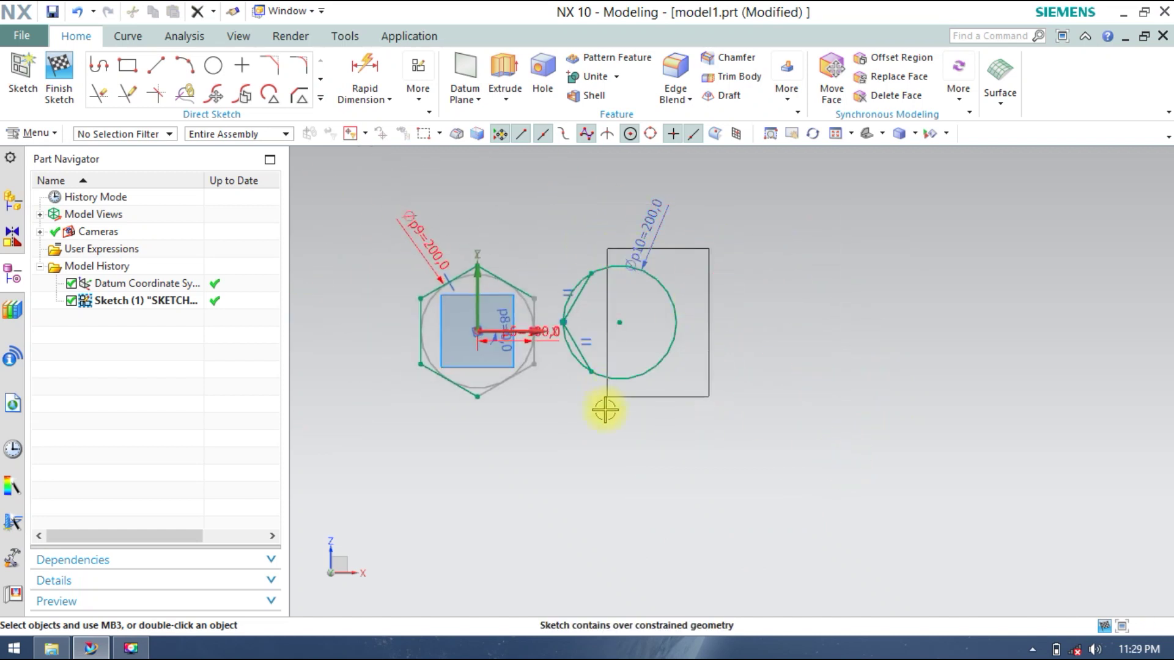
Delete the middle hexagon's circle and its upper-left edge
{"action": "left_click", "coordinate": [594, 282]}
{"action": "key", "text": "Delete"}
{"action": "key", "text": "Delete"}
Delete the origin hexagon's upper-right and lower-right edges and its parallel constraint
{"action": "left_click", "coordinate": [447, 279]}
{"action": "left_click", "coordinate": [208, 319]}
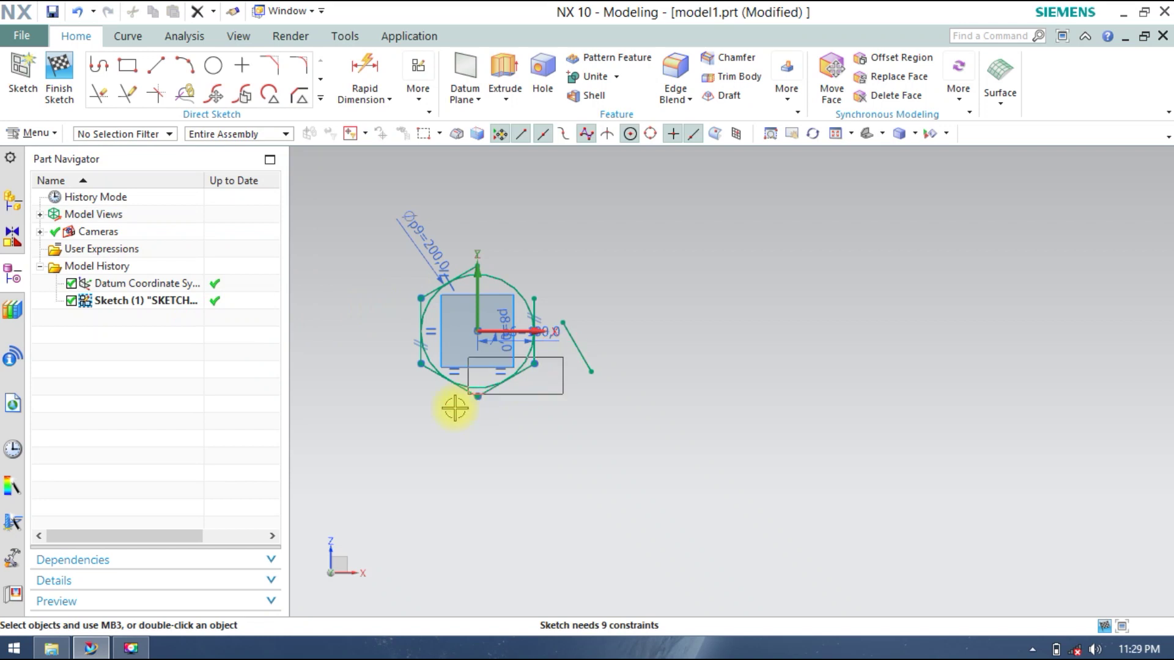
{"action": "key", "text": "Delete"}
{"action": "left_click", "coordinate": [431, 346]}
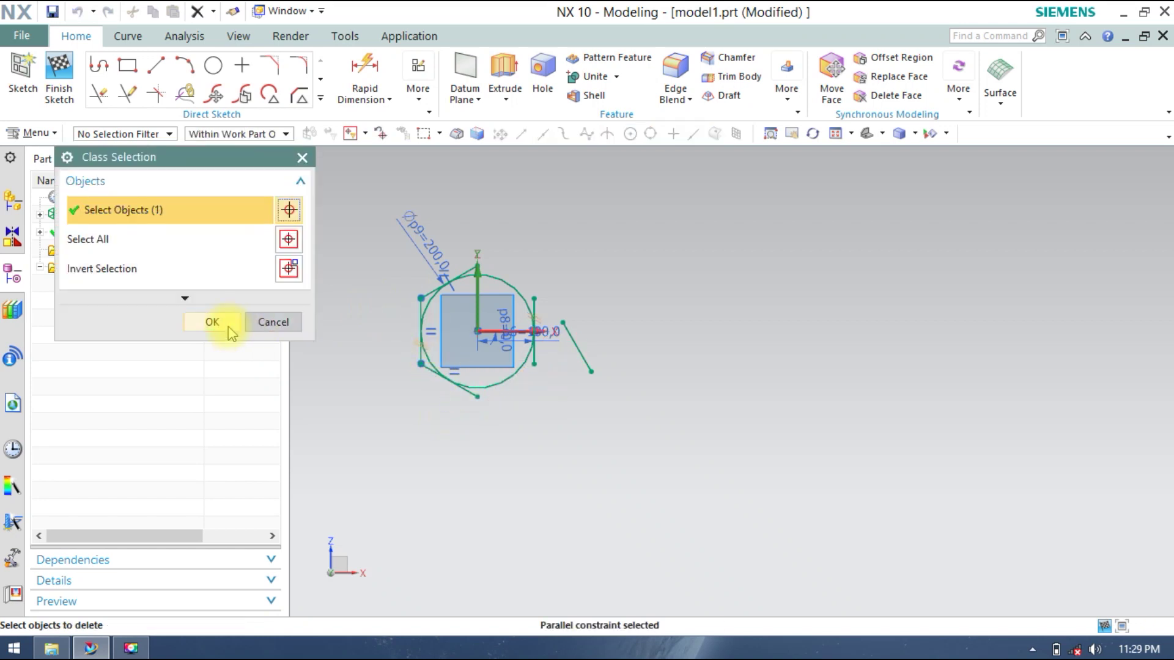
{"action": "left_click", "coordinate": [223, 322]}
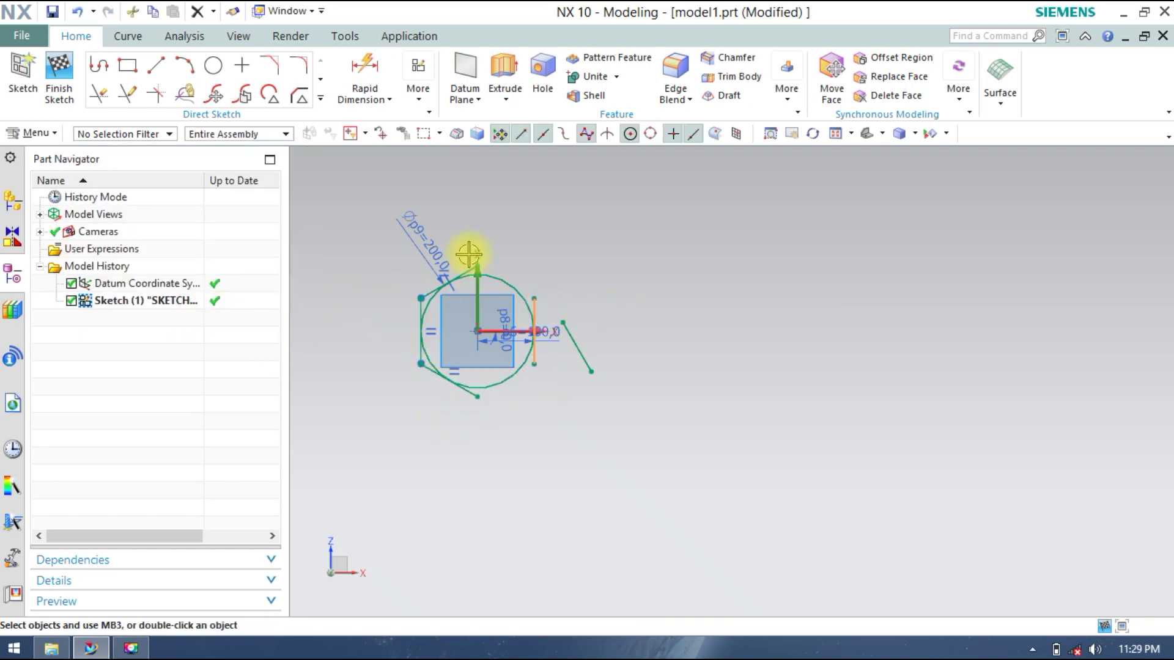
Start an ellipse and place its center in the empty area to the right of the remaining sketch curves
{"action": "middle_click_drag", "start_coordinate": [686, 249], "coordinate": [592, 298], "text": "shift"}
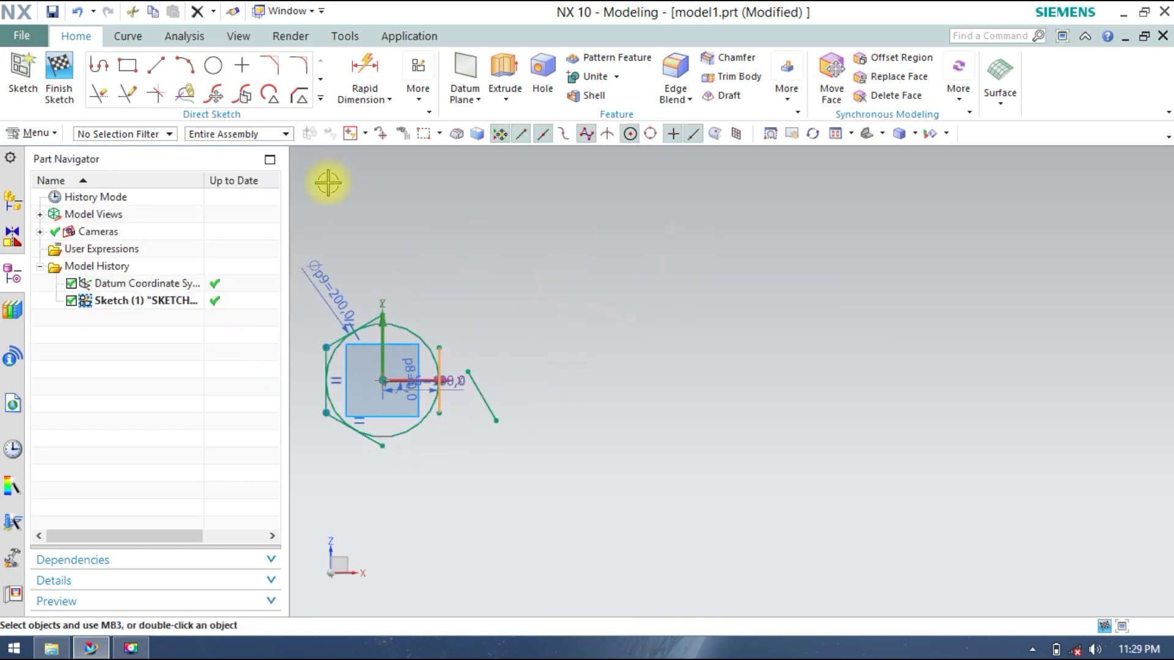
{"action": "left_click", "coordinate": [321, 98]}
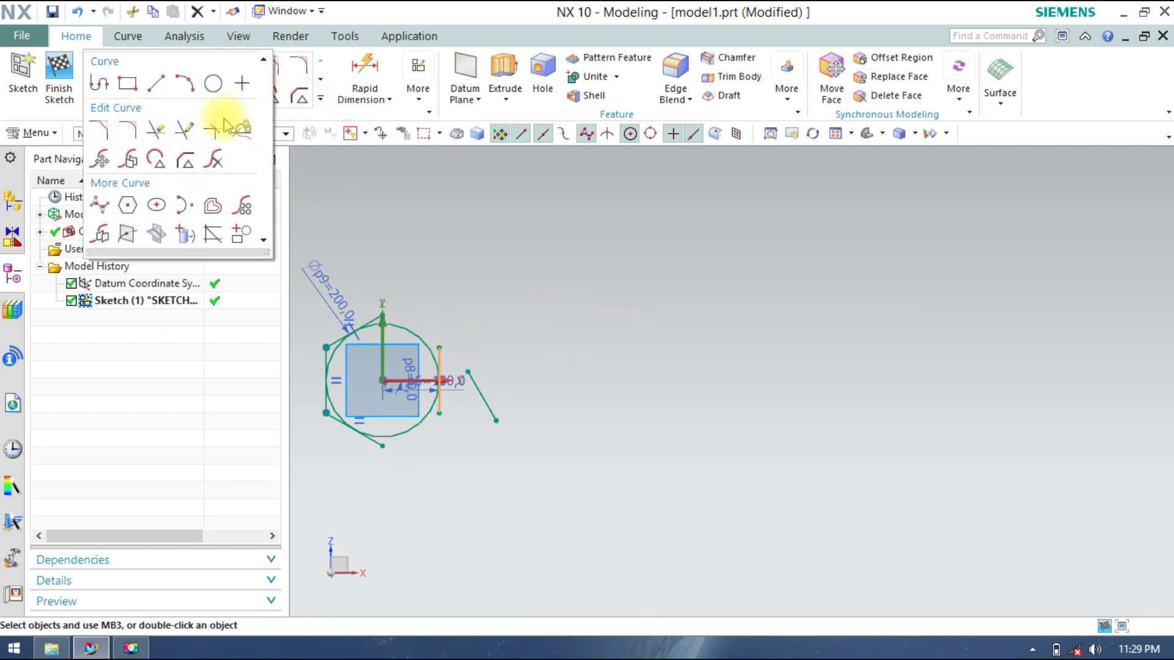
{"action": "left_click", "coordinate": [157, 203]}
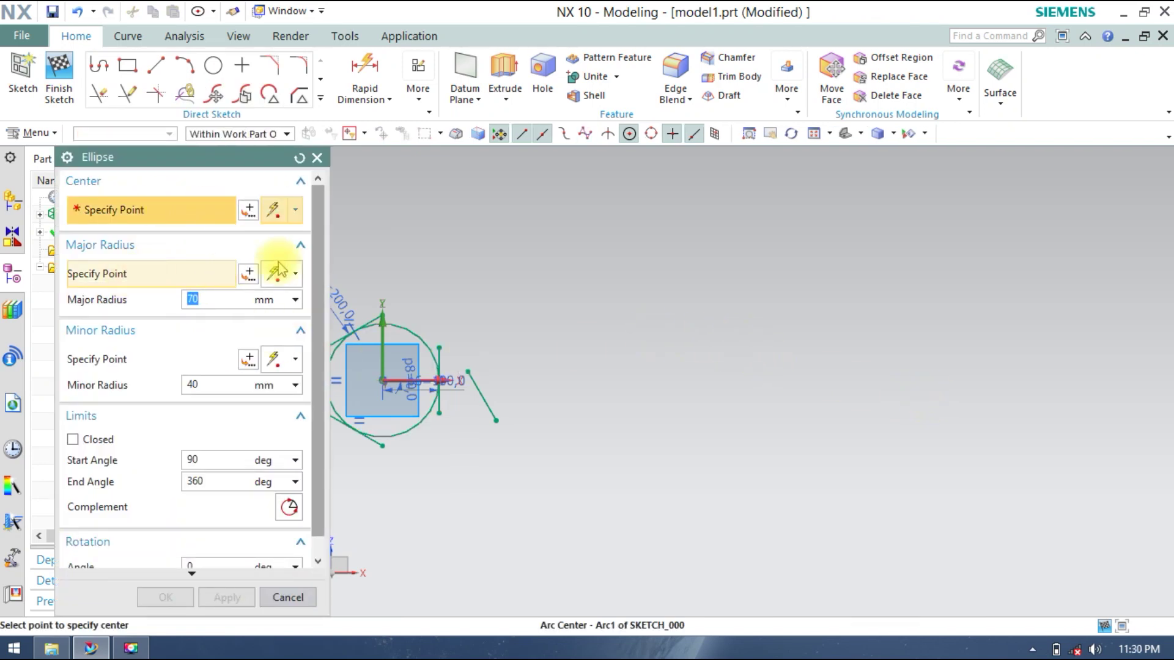
{"action": "left_click", "coordinate": [300, 246]}
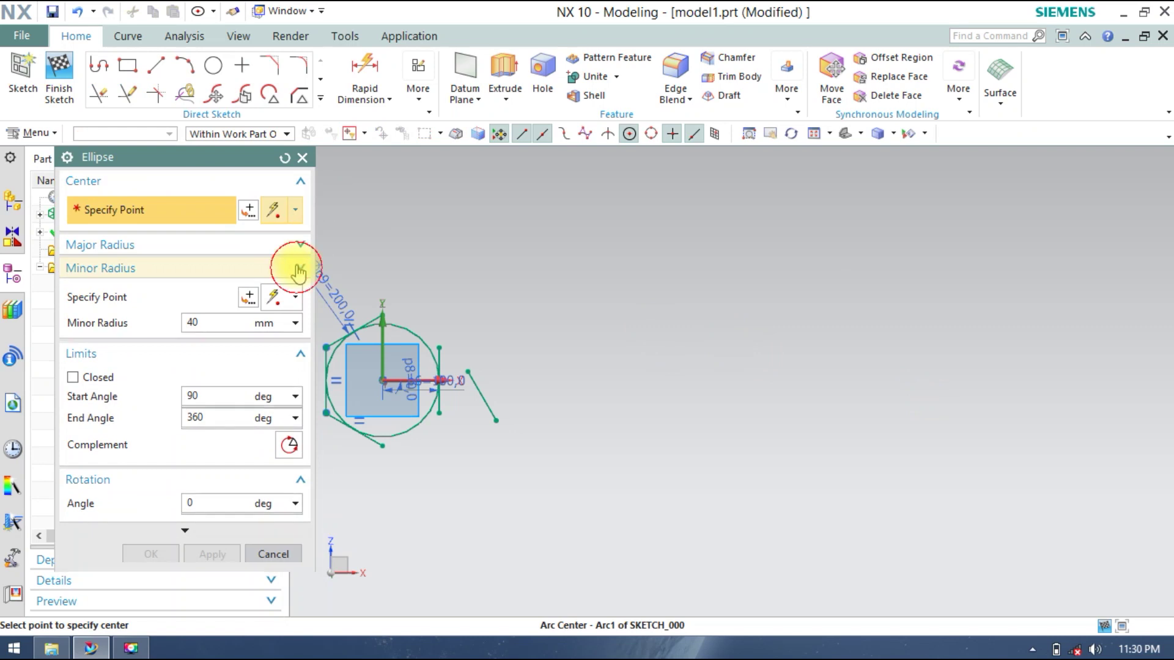
{"action": "left_click", "coordinate": [300, 268]}
{"action": "left_click", "coordinate": [301, 292]}
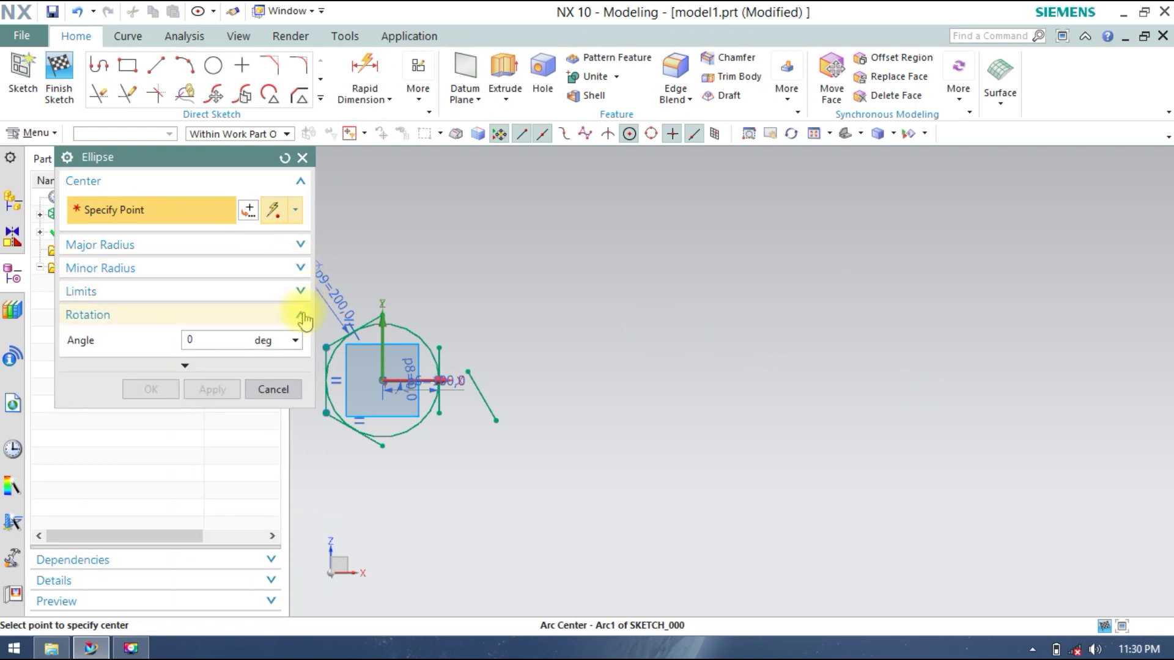
{"action": "left_click", "coordinate": [300, 315]}
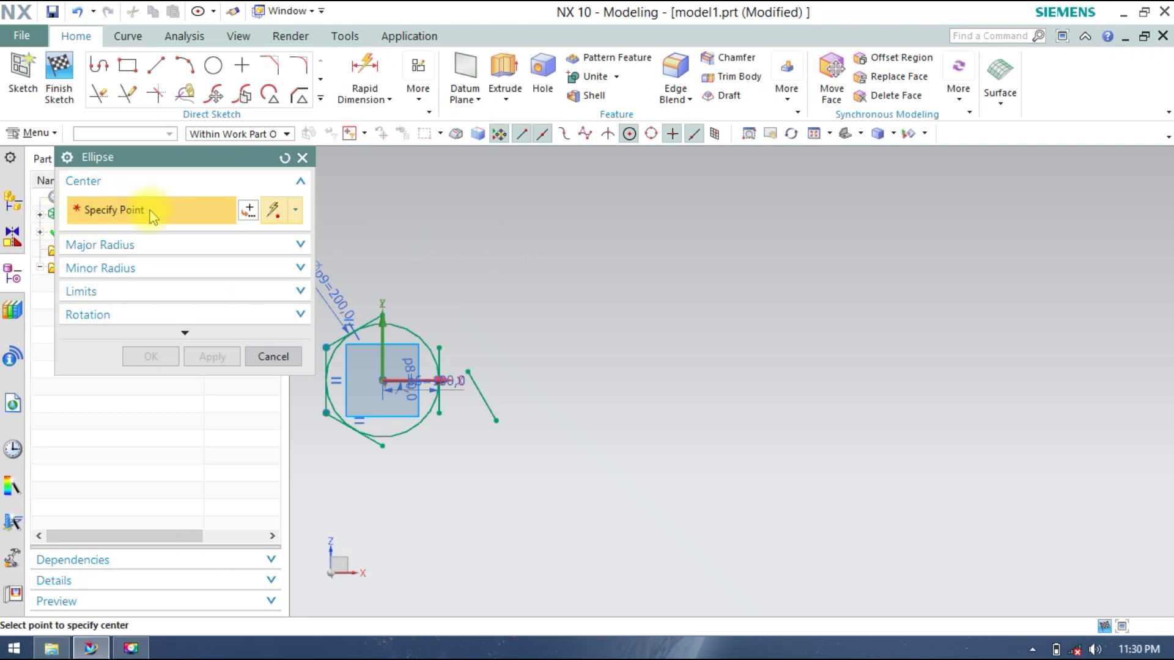
{"action": "left_click", "coordinate": [721, 320]}
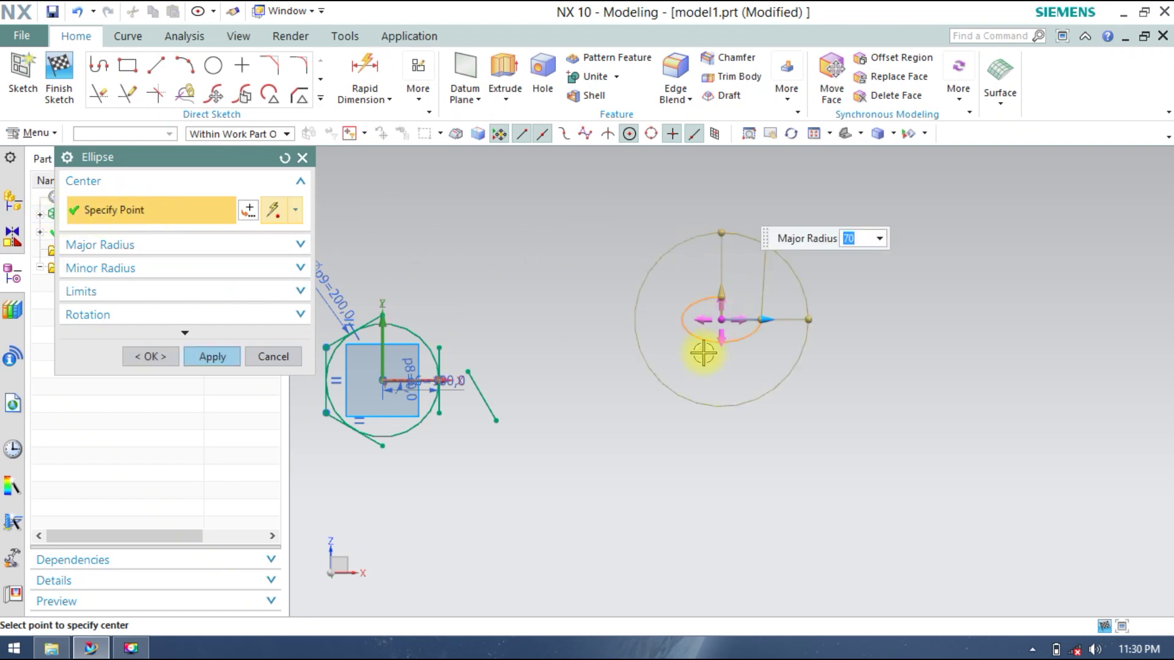
{"action": "mouse_move", "coordinate": [717, 364]}
{"action": "left_mouse_down"}
{"action": "mouse_move", "coordinate": [744, 351]}
{"action": "mouse_move", "coordinate": [713, 325]}
{"action": "mouse_move", "coordinate": [685, 236]}
{"action": "mouse_move", "coordinate": [684, 299]}
{"action": "mouse_move", "coordinate": [671, 283]}
{"action": "left_mouse_up"}
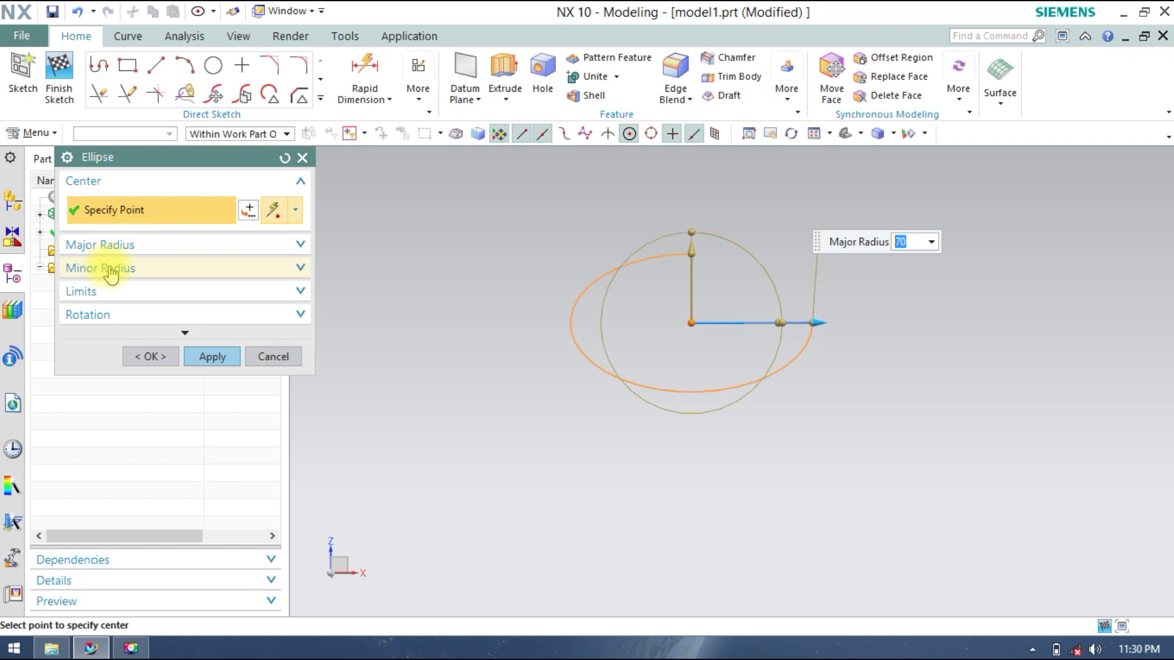
Set the ellipse's major radius to 100 mm and stretch it with its handle to 125 mm
{"action": "left_click", "coordinate": [154, 244]}
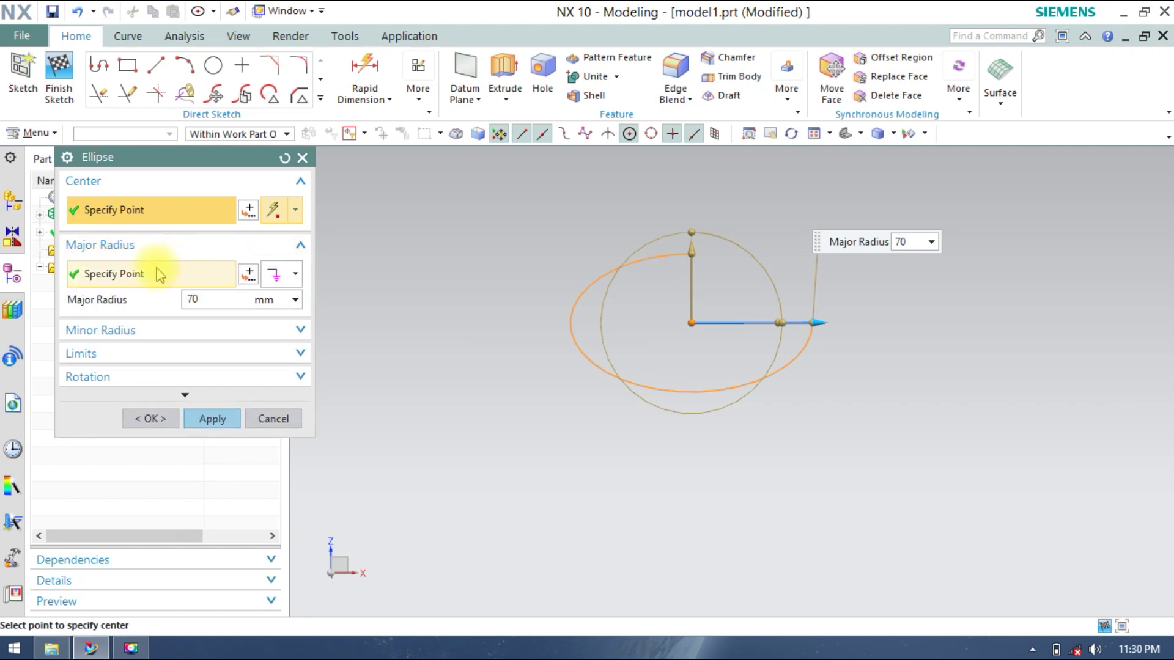
{"action": "double_click", "coordinate": [228, 299]}
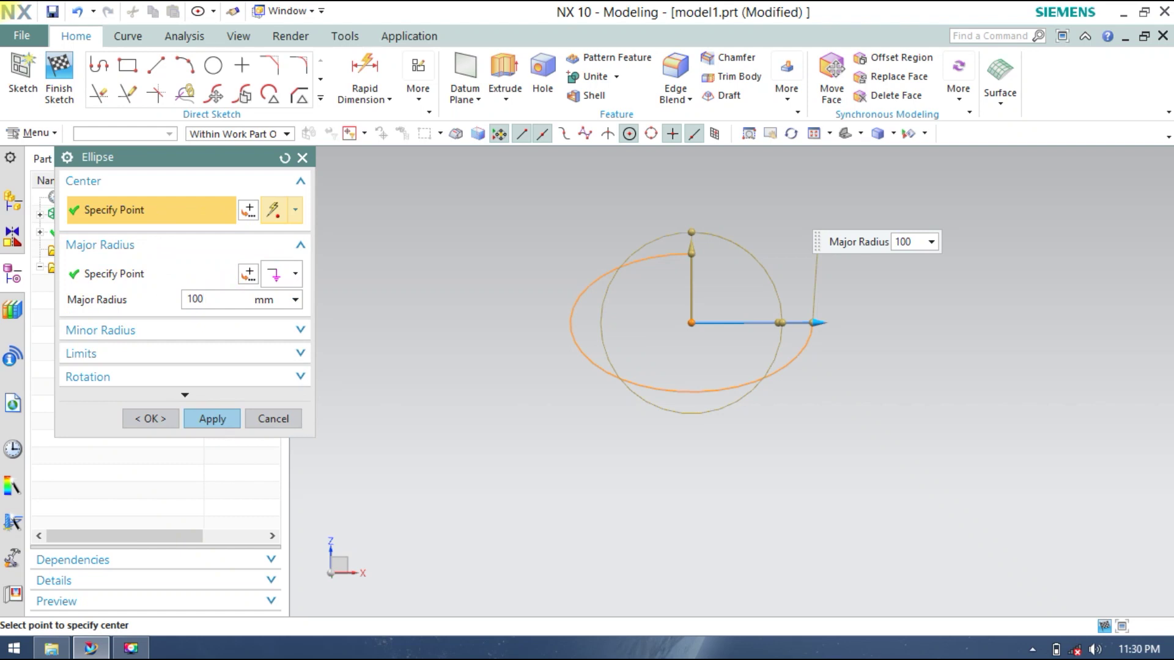
{"action": "key", "text": "Return"}
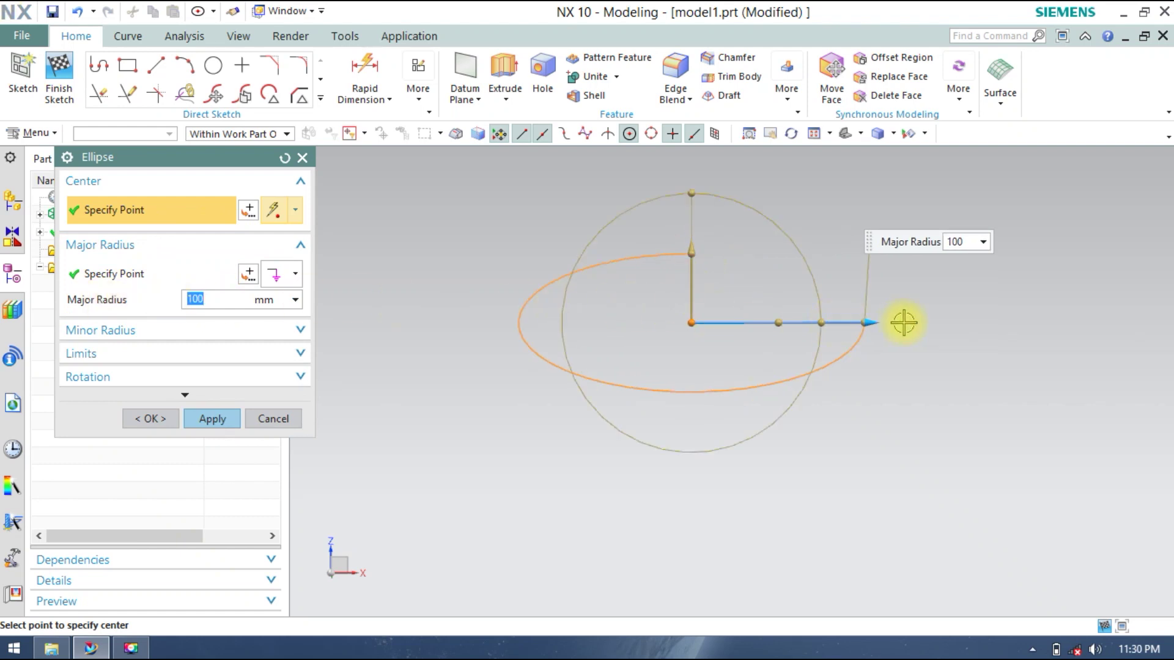
{"action": "left_click_drag", "start_coordinate": [874, 323], "coordinate": [913, 322]}
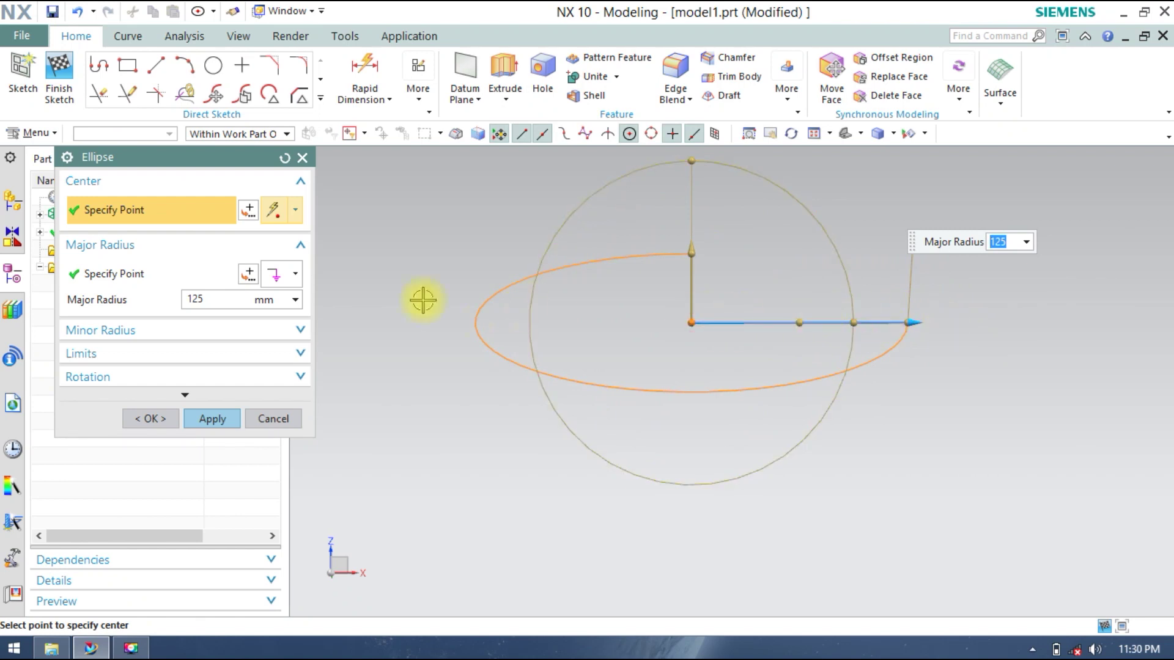
Set the ellipse's minor radius to 50 mm and stretch it with its handle to 60 mm
{"action": "left_click", "coordinate": [119, 331]}
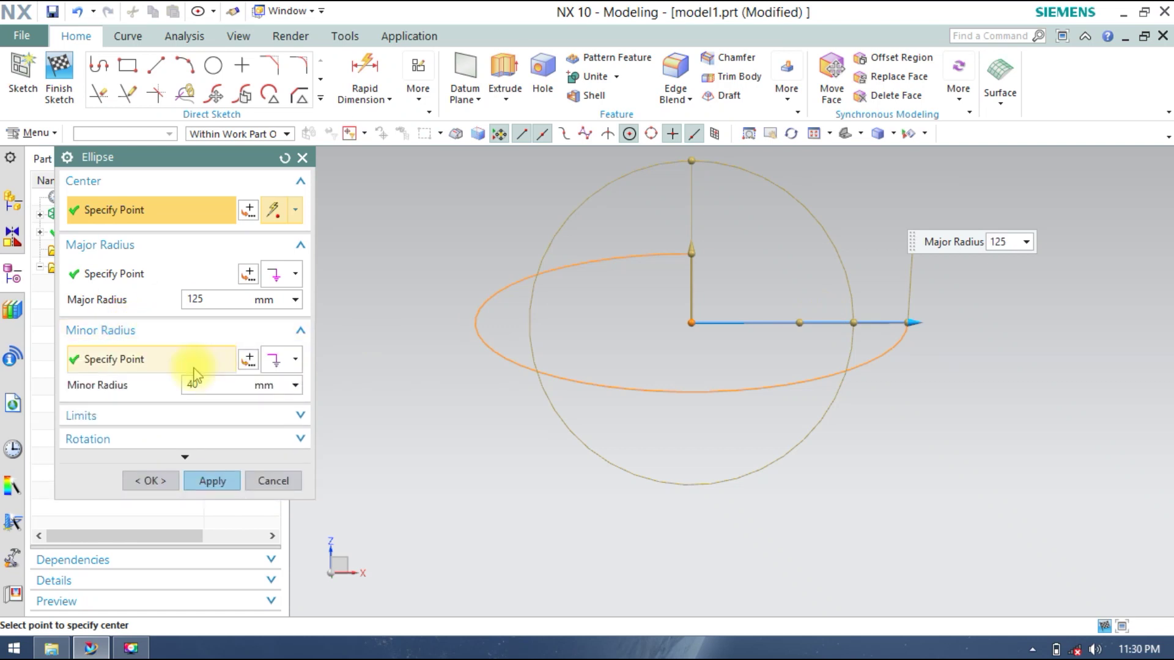
{"action": "left_click", "coordinate": [214, 384]}
{"action": "type", "text": "50"}
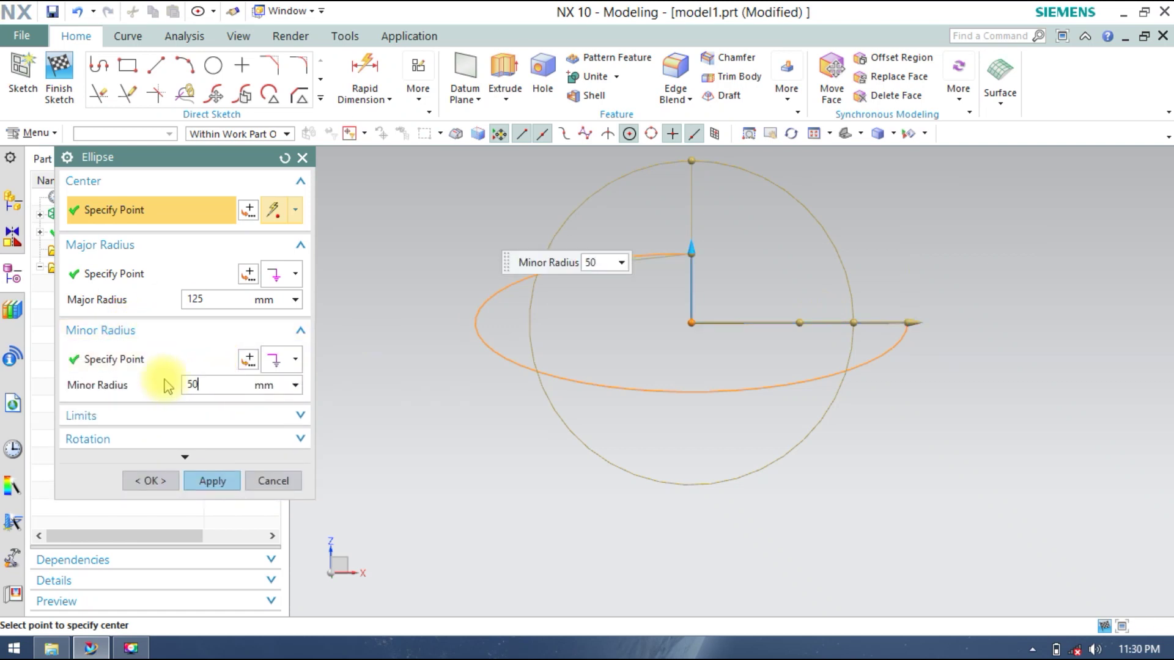
{"action": "key", "text": "Return"}
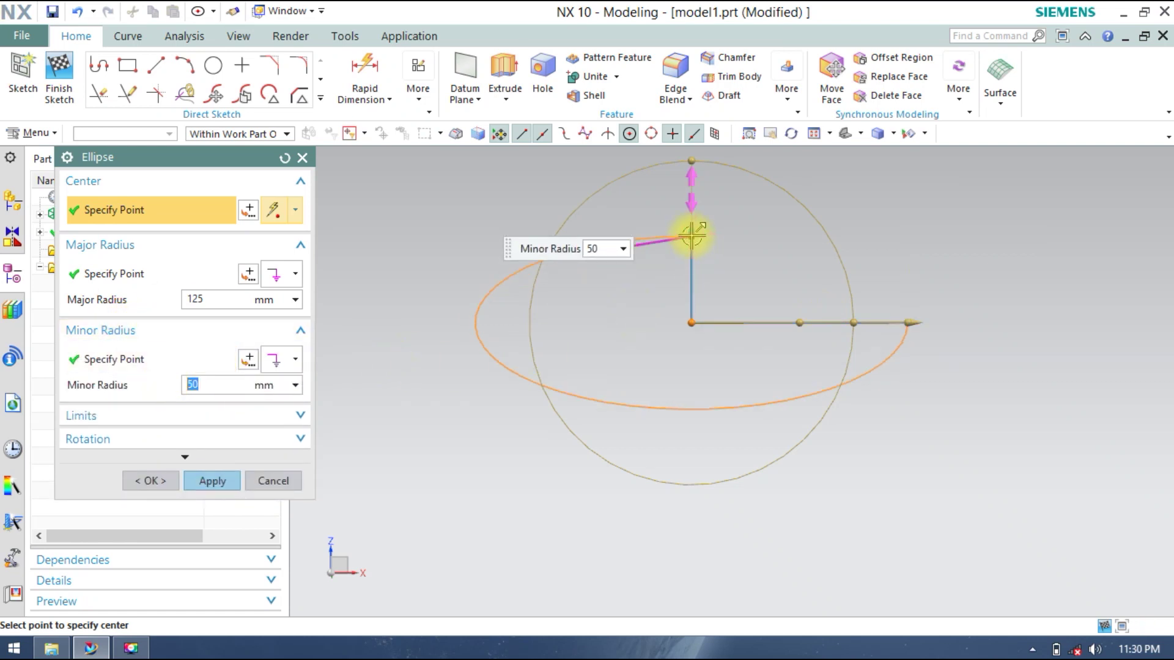
{"action": "mouse_move", "coordinate": [689, 231]}
{"action": "left_mouse_down"}
{"action": "mouse_move", "coordinate": [686, 204]}
{"action": "mouse_move", "coordinate": [688, 219]}
{"action": "left_mouse_up"}
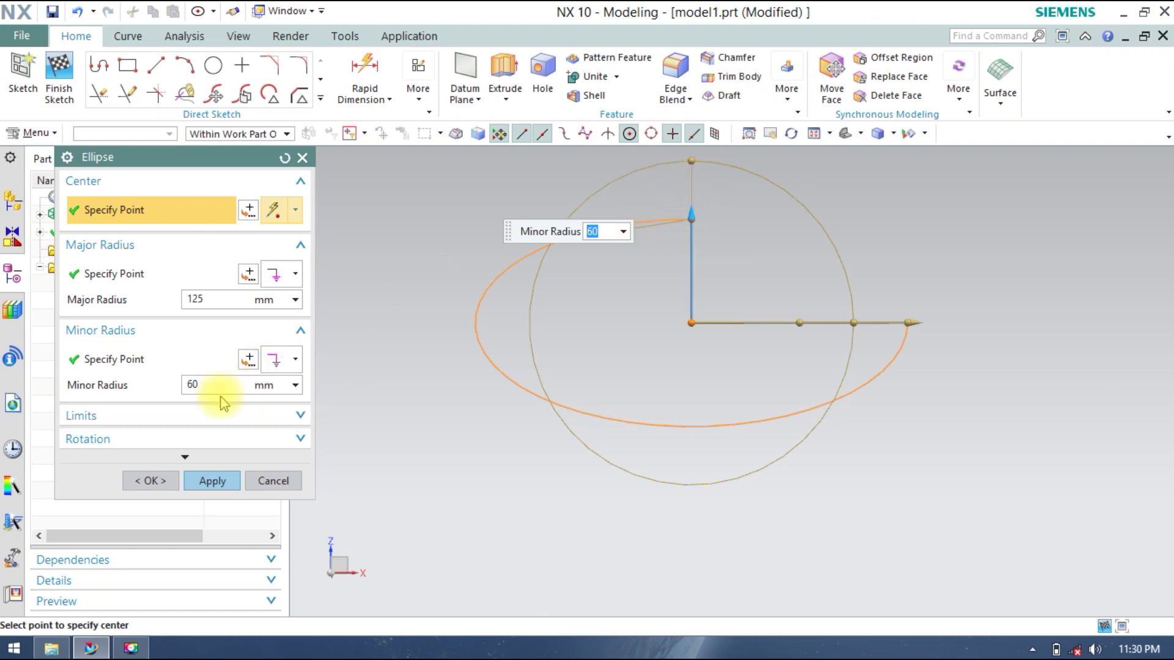
Rotate the ellipse by setting its rotation angle to 270 degrees
{"action": "left_click", "coordinate": [146, 439]}
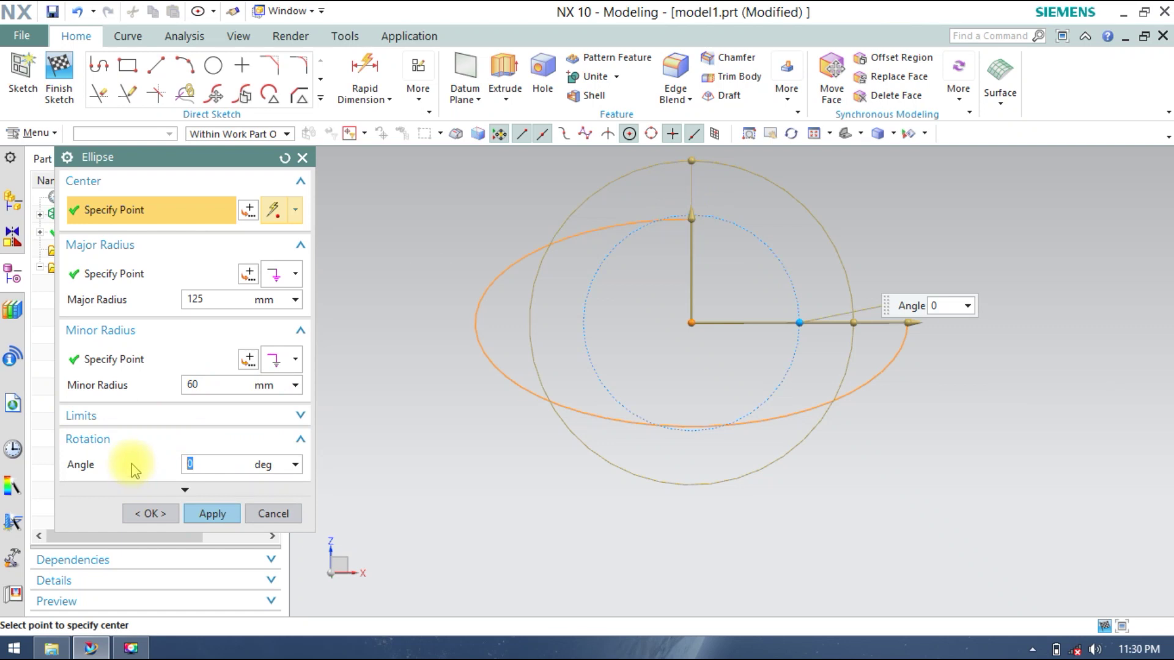
{"action": "type", "text": "27"}
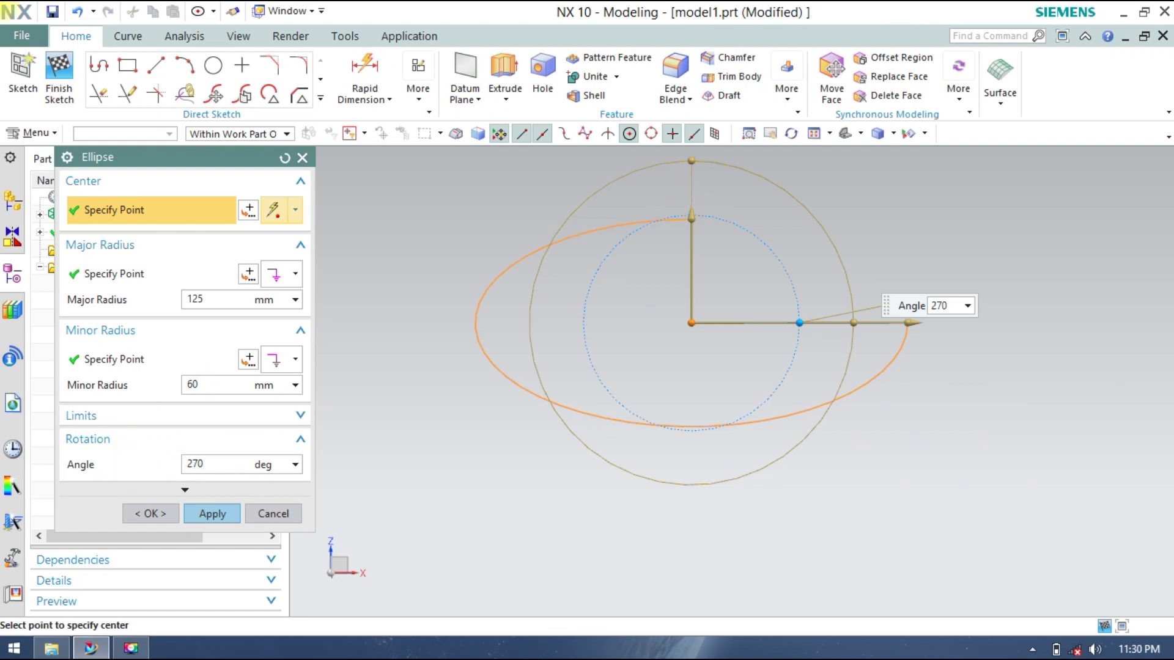
{"action": "key", "text": "Return"}
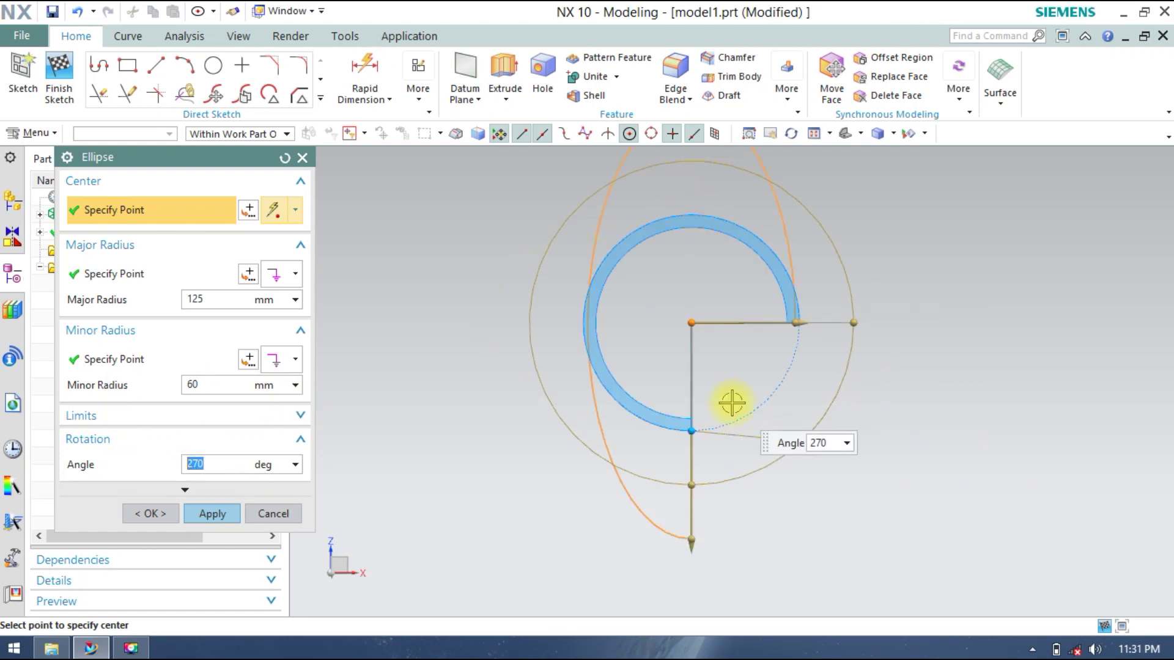
{"action": "scroll", "coordinate": [831, 364], "scroll_direction": "down", "scroll_amount": 2}
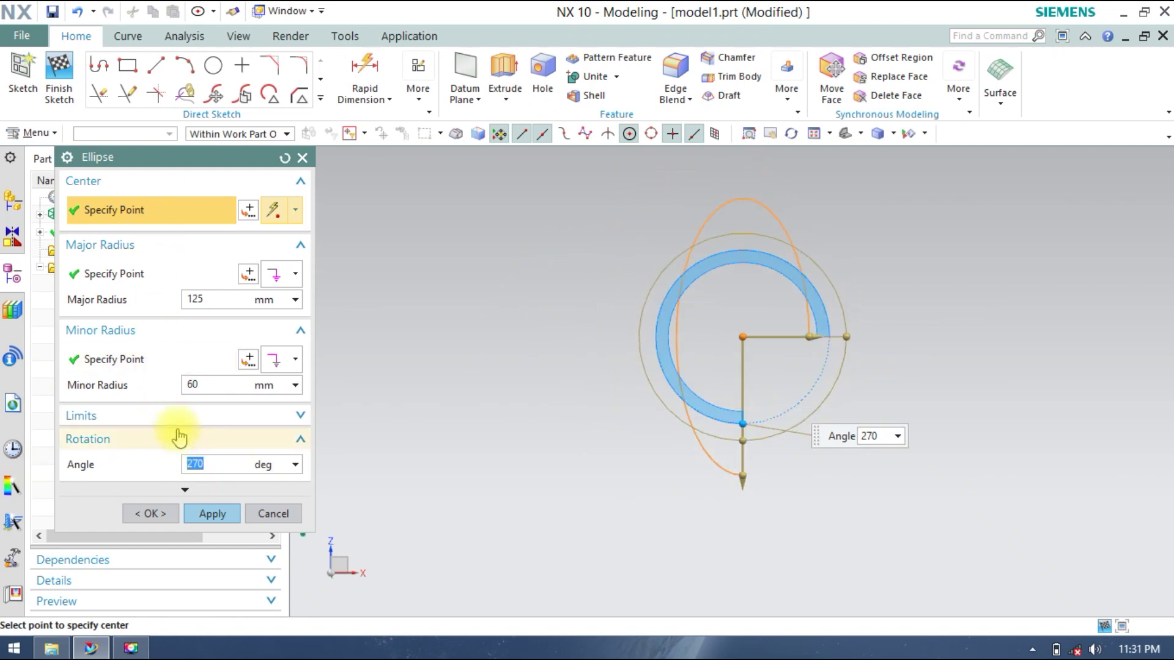
Make the ellipse closed in its limits and create it
{"action": "left_click", "coordinate": [201, 417]}
{"action": "left_click", "coordinate": [83, 441]}
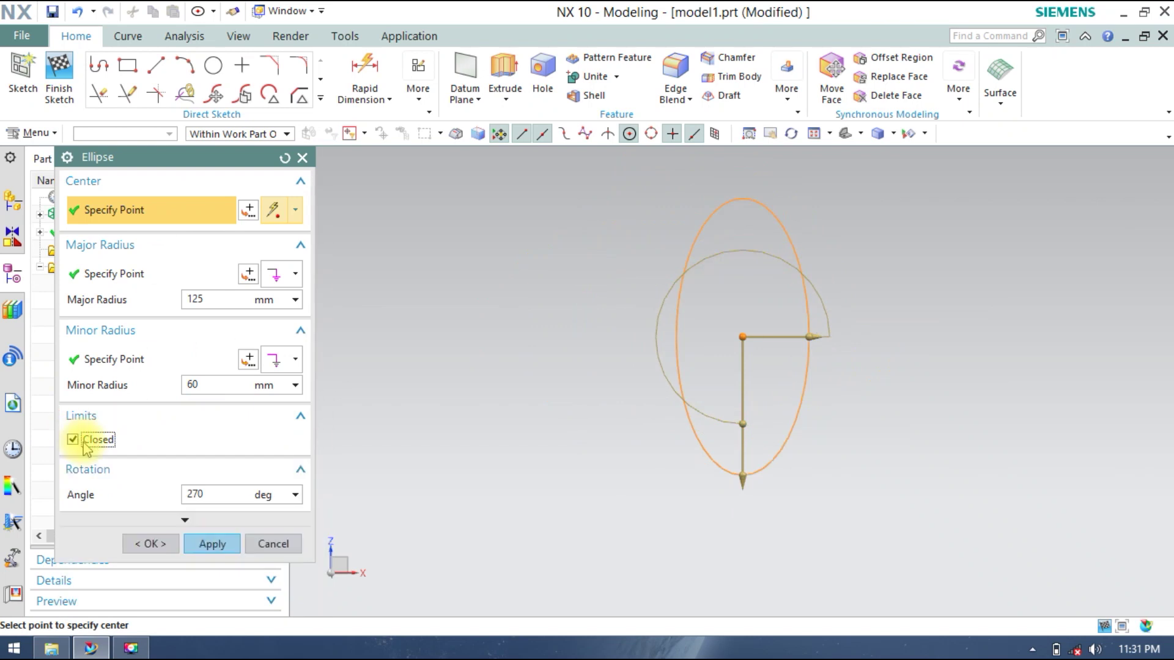
{"action": "scroll", "coordinate": [789, 422], "scroll_direction": "up", "scroll_amount": 2}
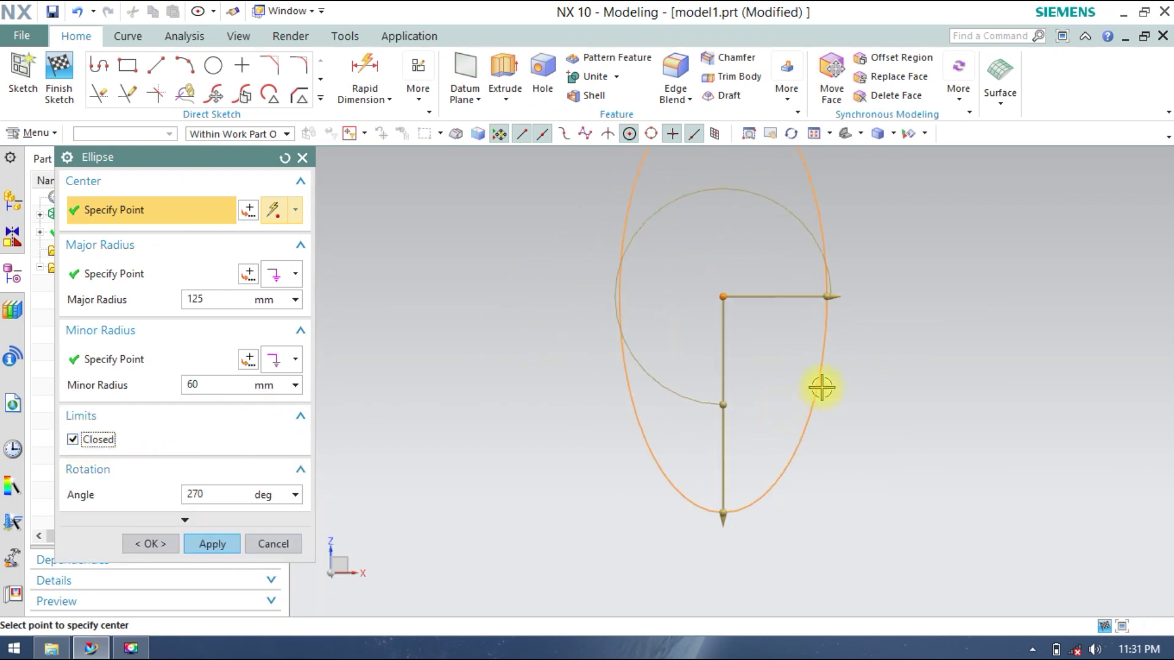
{"action": "scroll", "coordinate": [713, 445], "scroll_direction": "down", "scroll_amount": 2}
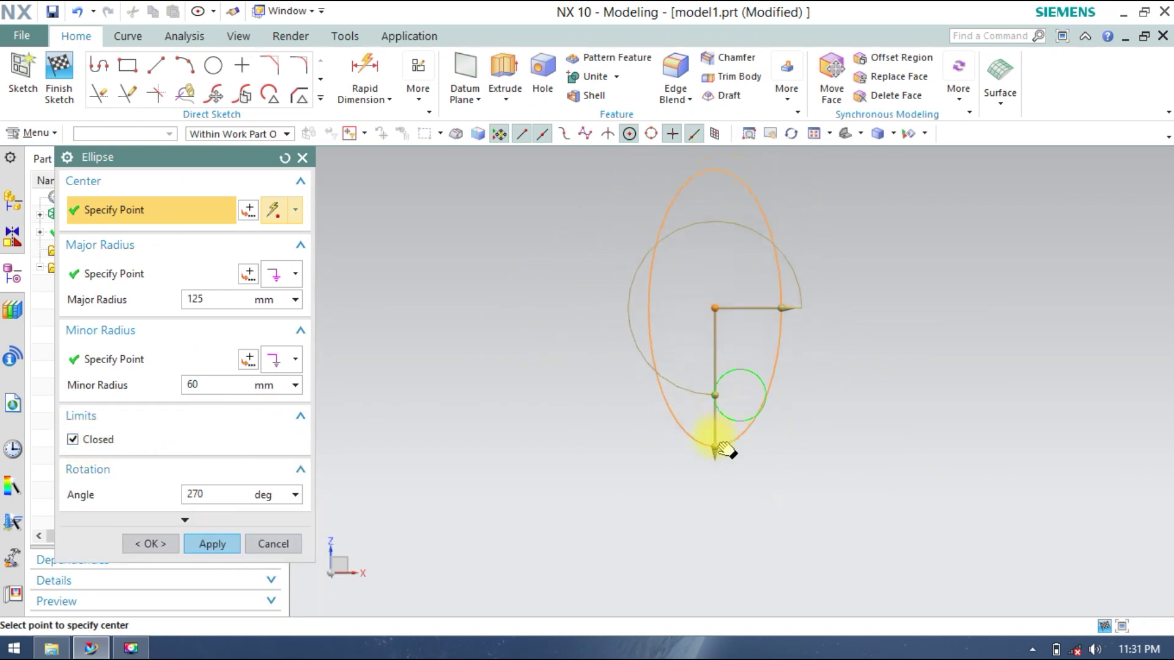
{"action": "left_click", "coordinate": [153, 543]}
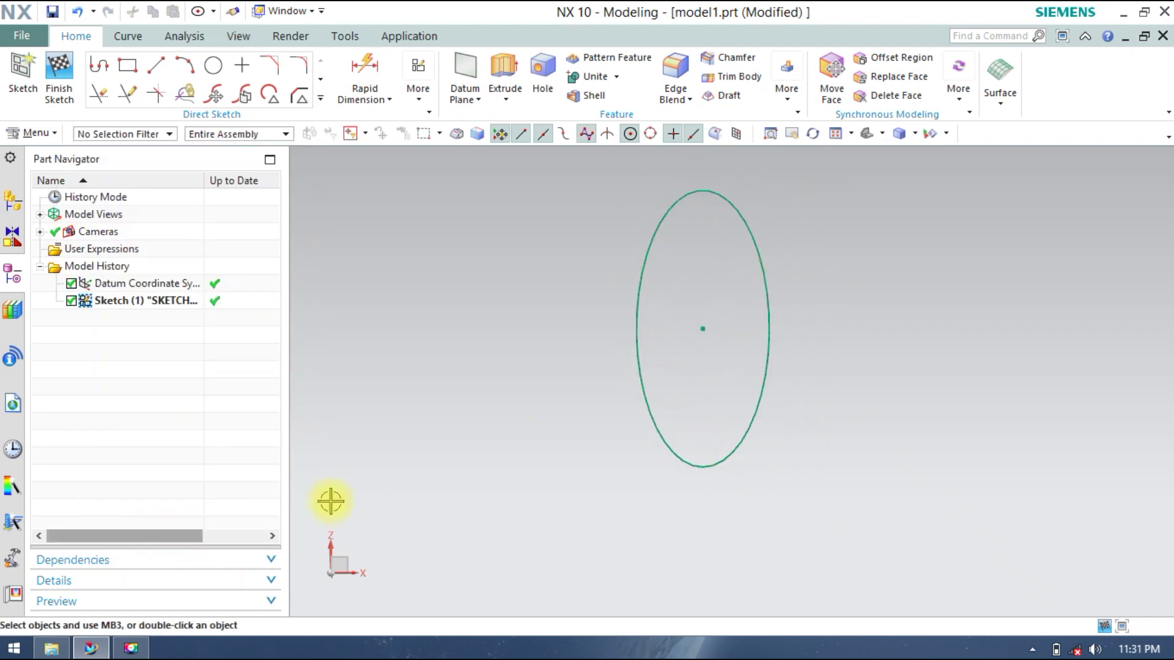
{"action": "scroll", "coordinate": [619, 386], "scroll_direction": "down", "scroll_amount": 2}
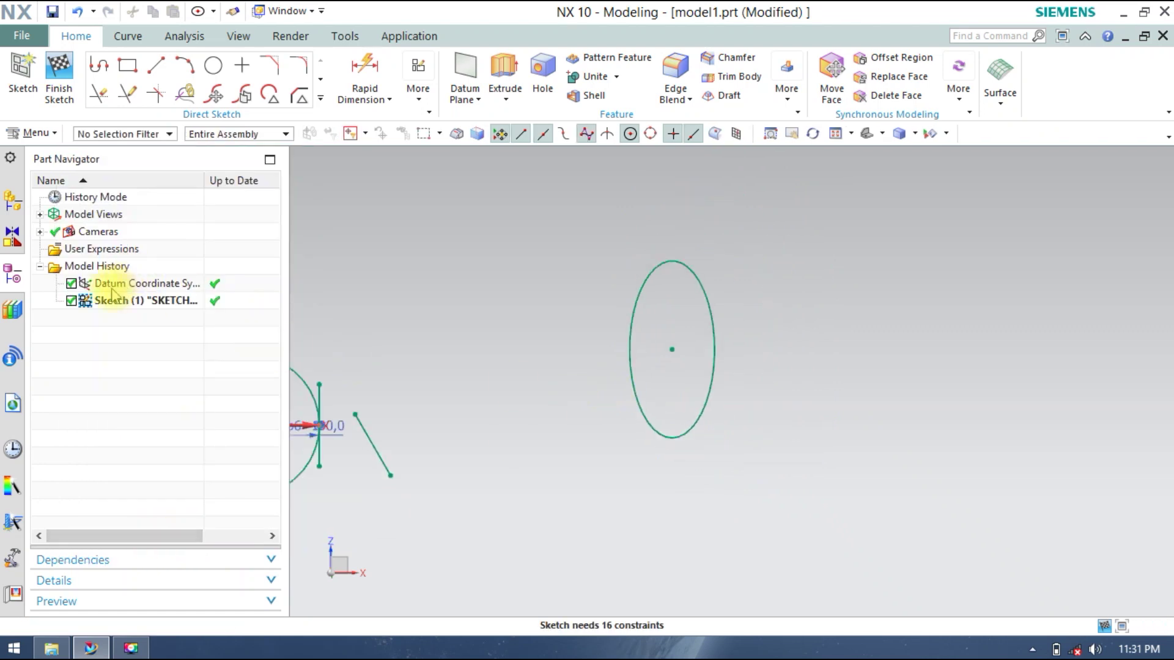
{"action": "double_click", "coordinate": [101, 301]}
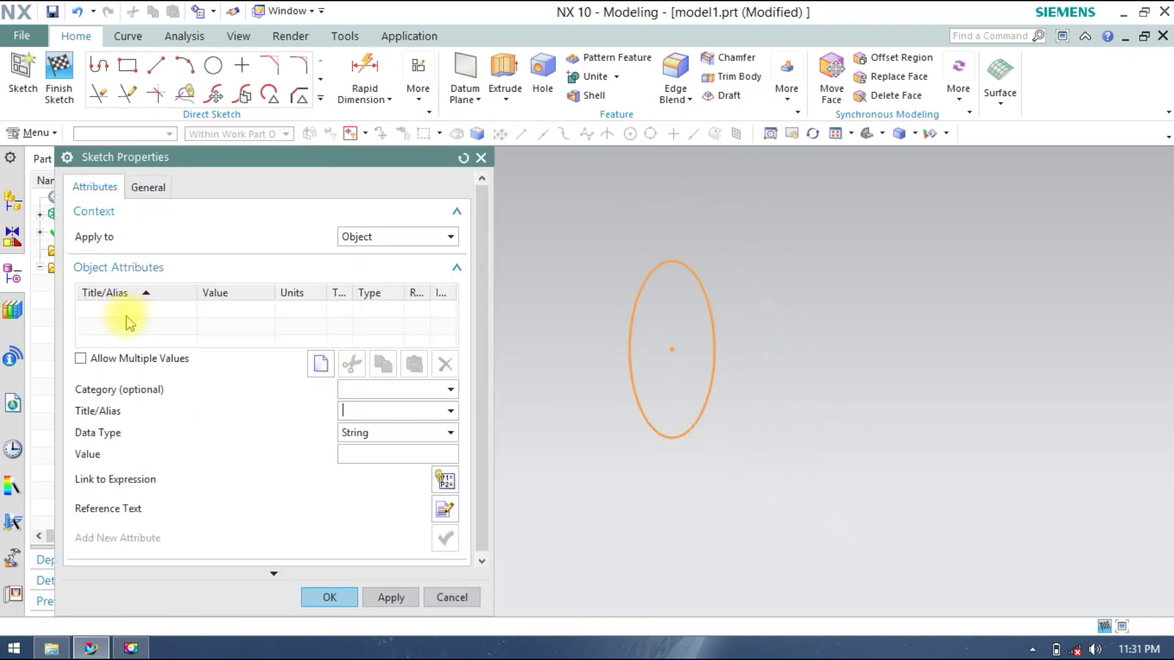
{"action": "left_click", "coordinate": [431, 597]}
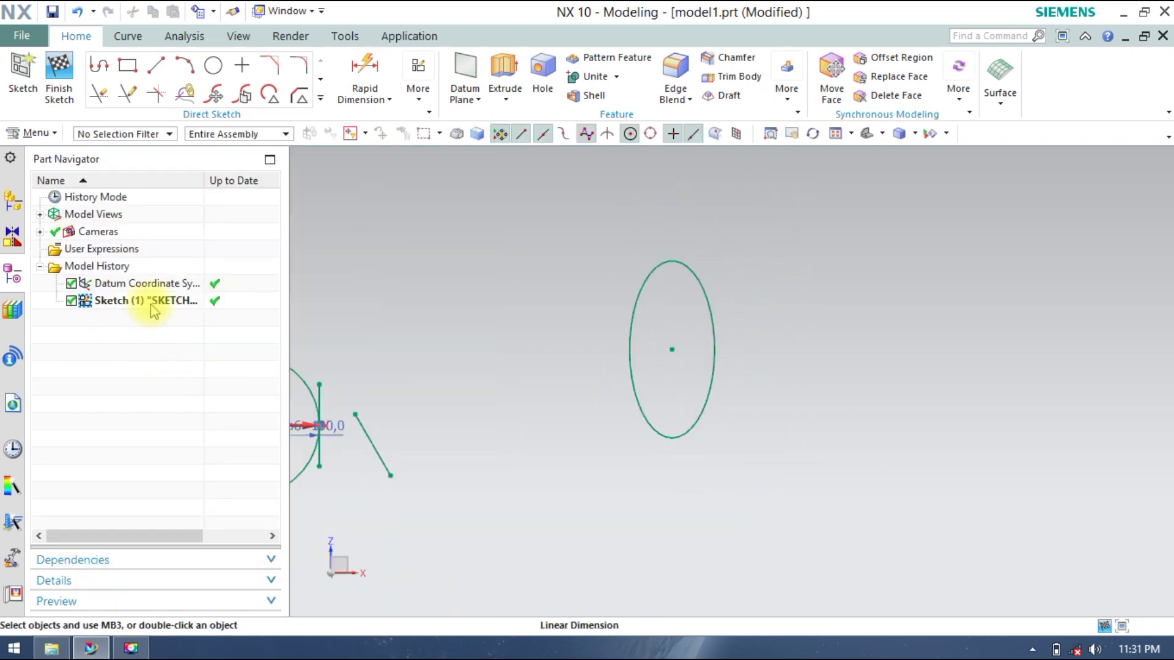
Start a second ellipse centered to the right of the first one and set its rotation angle to 0 degrees
{"action": "left_click", "coordinate": [321, 98]}
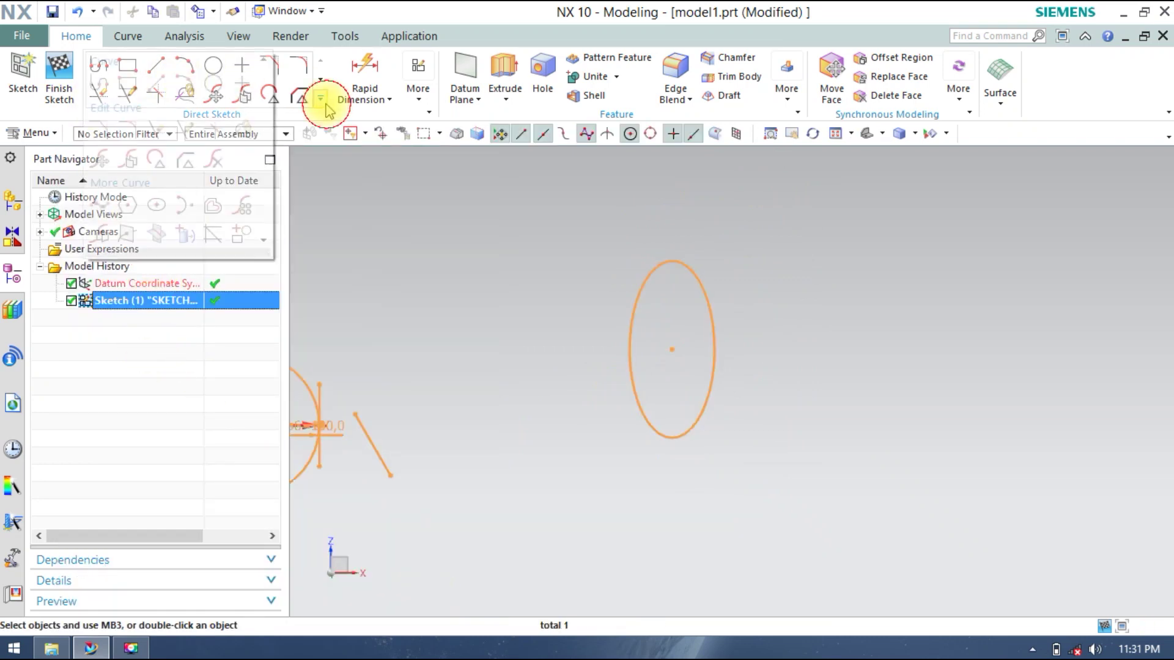
{"action": "left_click", "coordinate": [156, 205]}
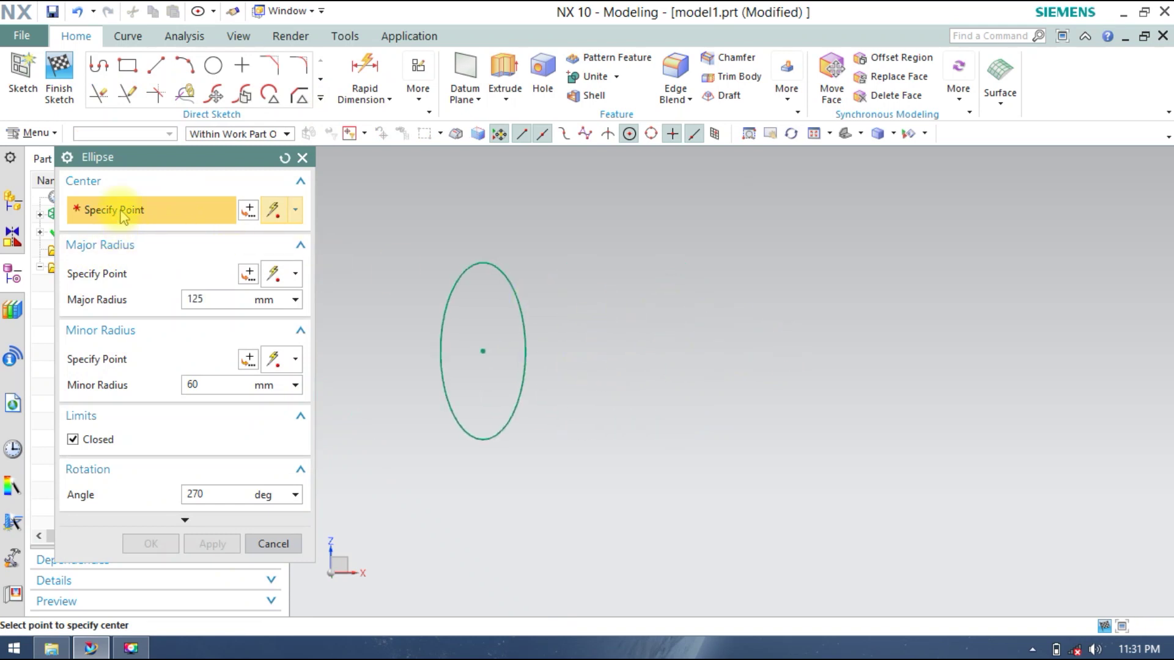
{"action": "left_click", "coordinate": [702, 294]}
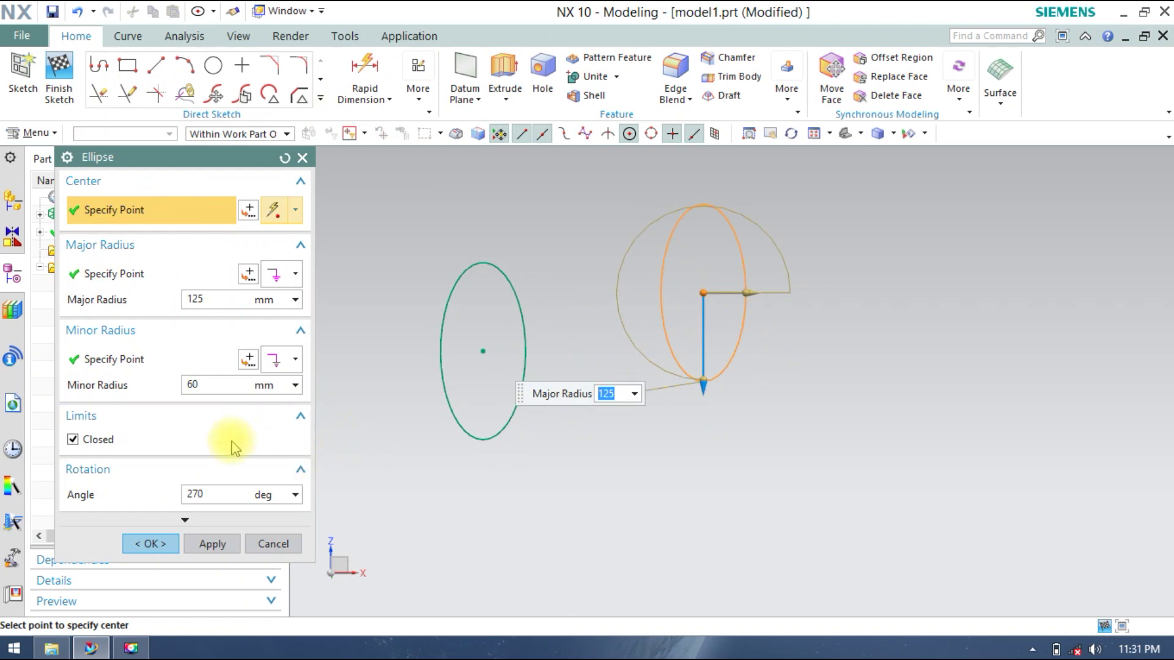
{"action": "left_click", "coordinate": [95, 496]}
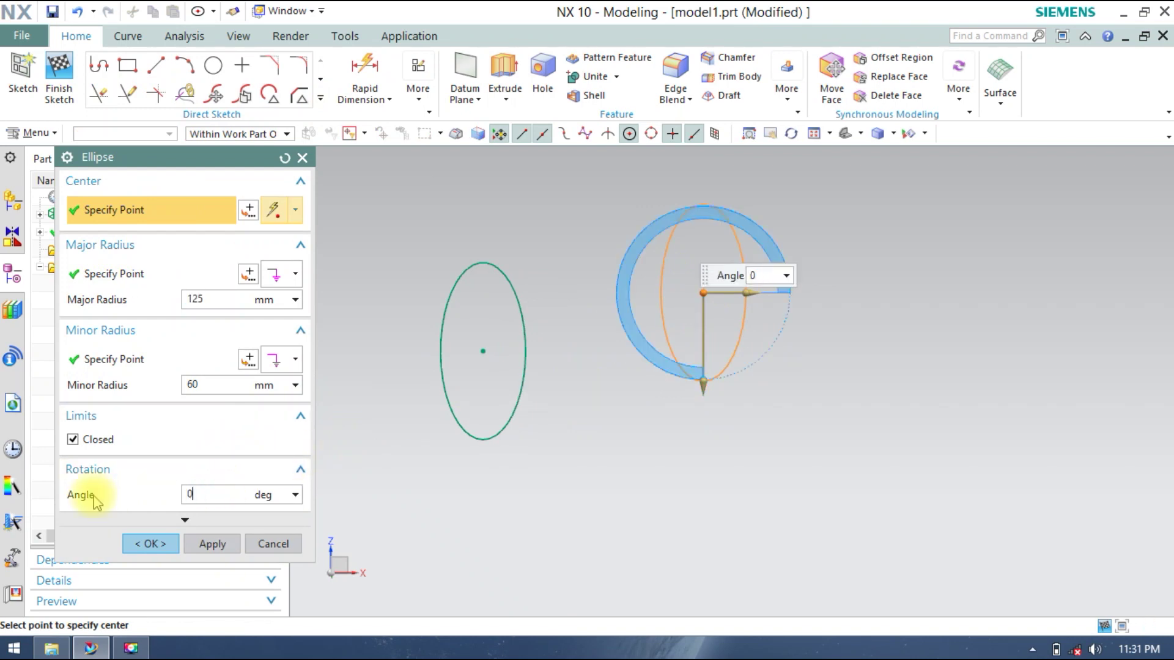
{"action": "type", "text": "0"}
{"action": "key", "text": "Return"}
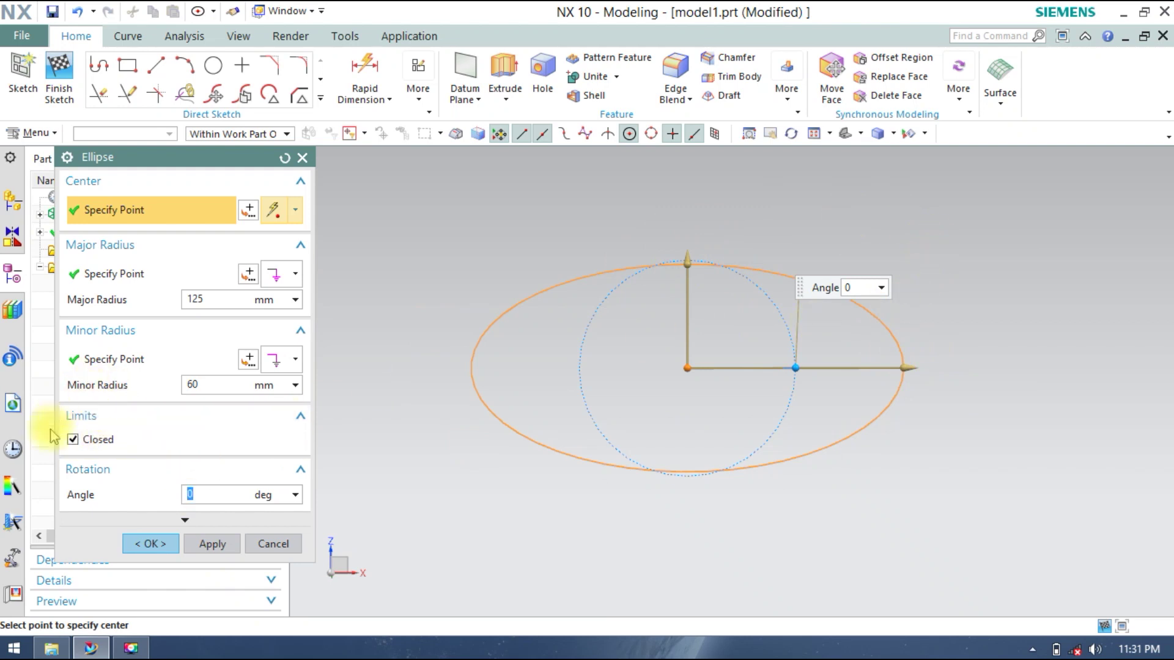
Make the second ellipse open instead of closed and set its end angle to 270 degrees
{"action": "left_click", "coordinate": [73, 440]}
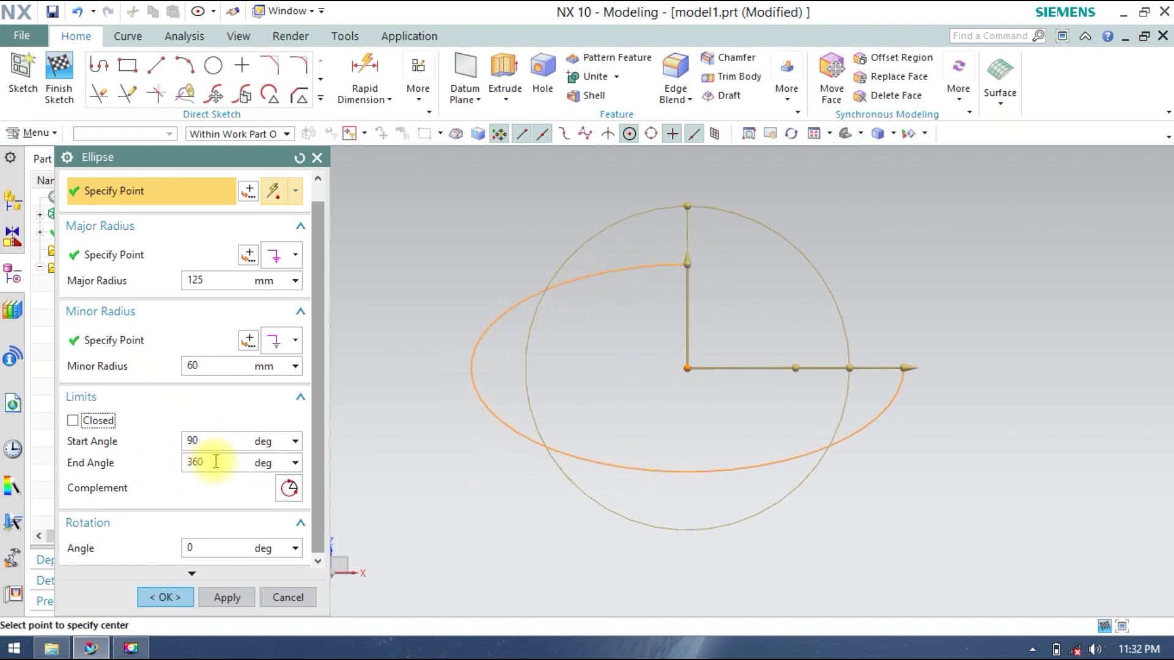
{"action": "double_click", "coordinate": [193, 462]}
{"action": "type", "text": "270"}
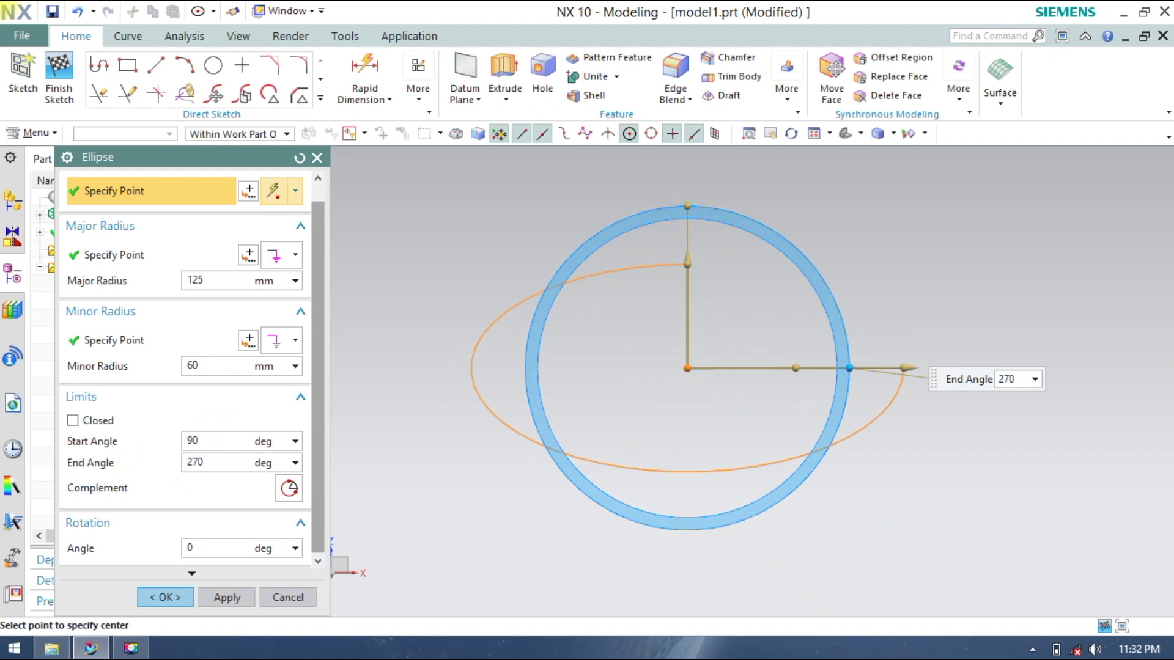
{"action": "key", "text": "Return"}
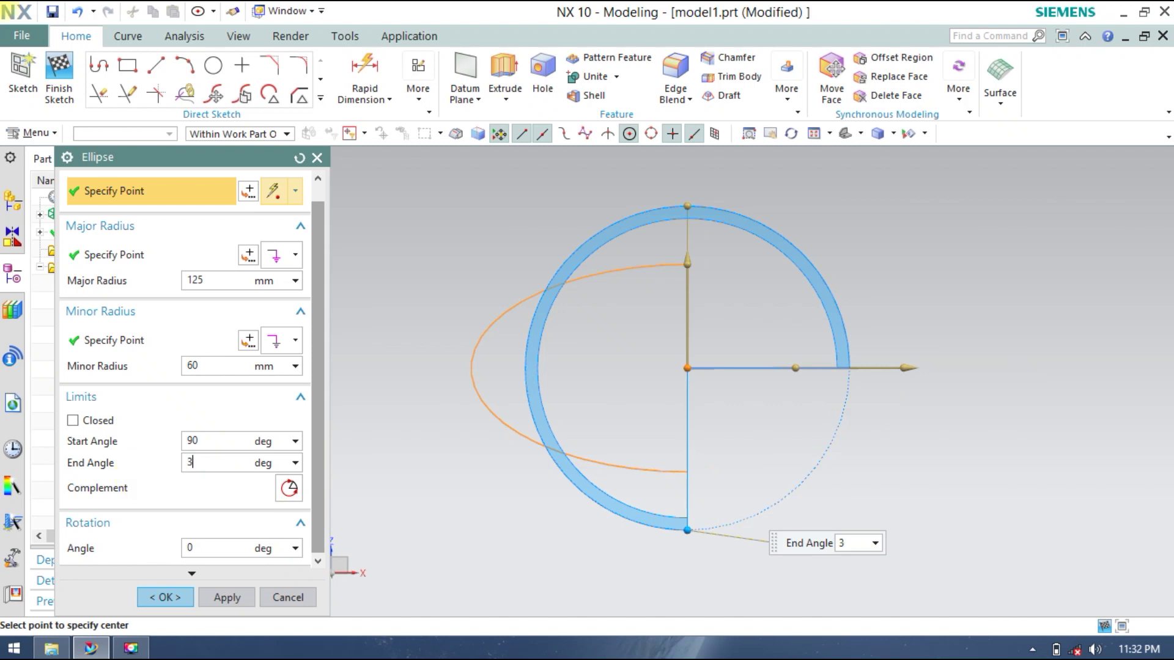
Set the open ellipse's end angle to 360 degrees and create the elliptical arc
{"action": "key", "text": "Return"}
{"action": "left_click", "coordinate": [140, 477]}
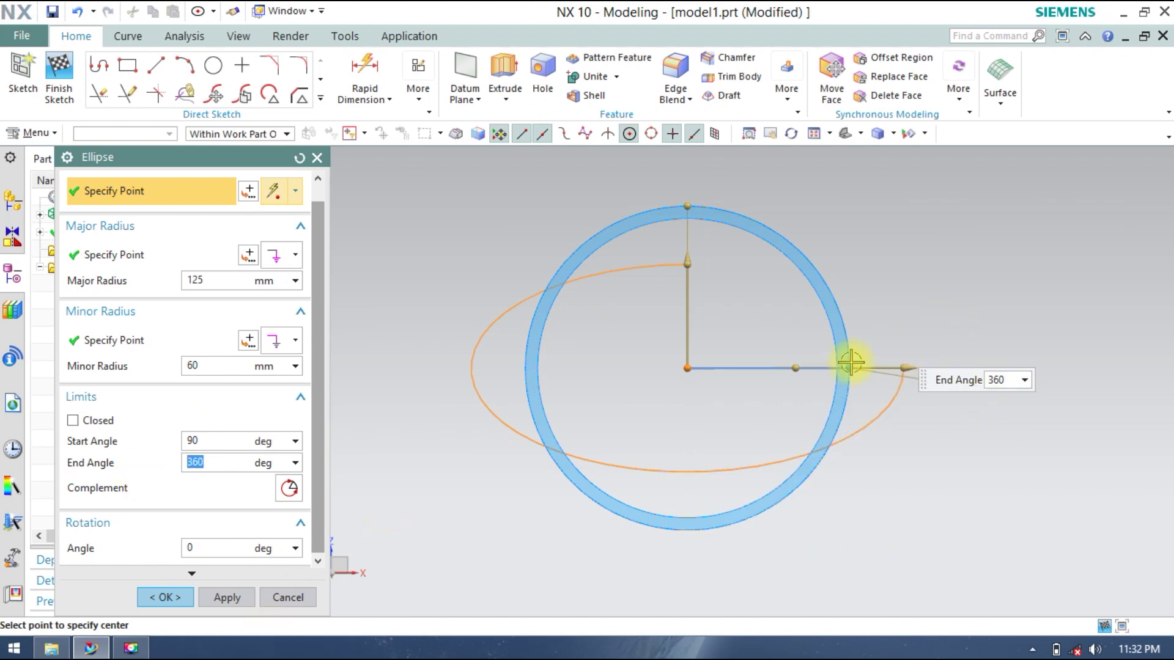
{"action": "left_click", "coordinate": [165, 598]}
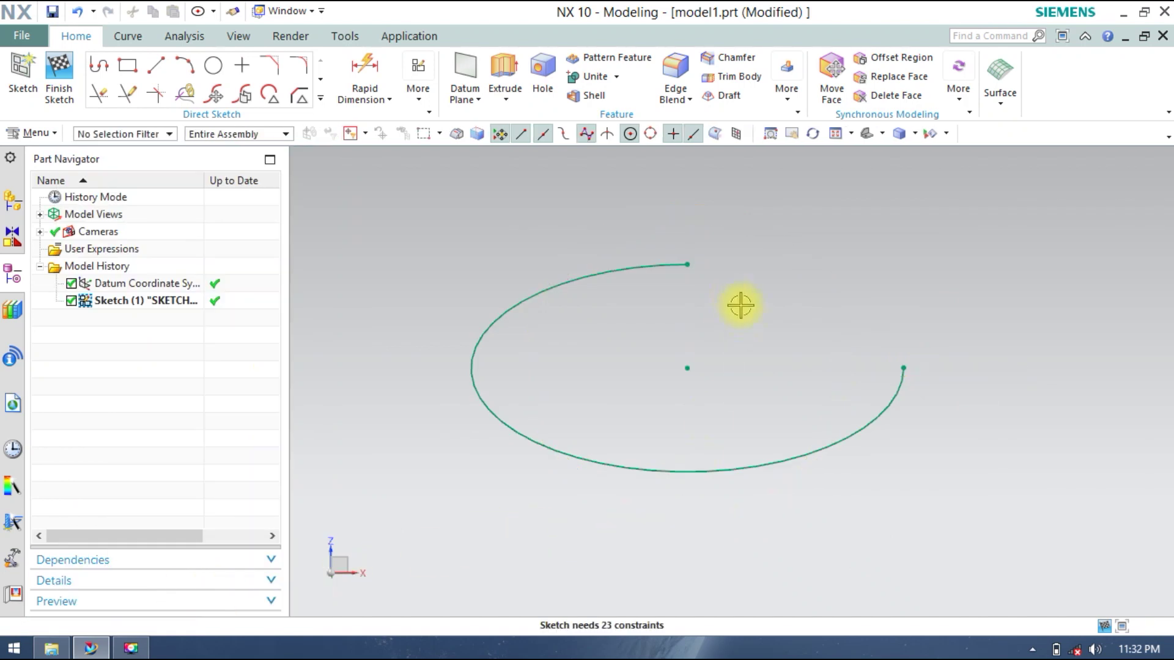
Draw a three-point arc joining the open ellipse's two endpoints and curving inward toward its center
{"action": "scroll", "coordinate": [752, 320], "scroll_direction": "up", "scroll_amount": 1}
{"action": "mouse_move", "coordinate": [649, 356]}
{"action": "middle_mouse_down", "text": "shift"}
{"action": "mouse_move", "coordinate": [658, 403]}
{"action": "mouse_move", "coordinate": [629, 384]}
{"action": "middle_mouse_up", "text": "shift"}
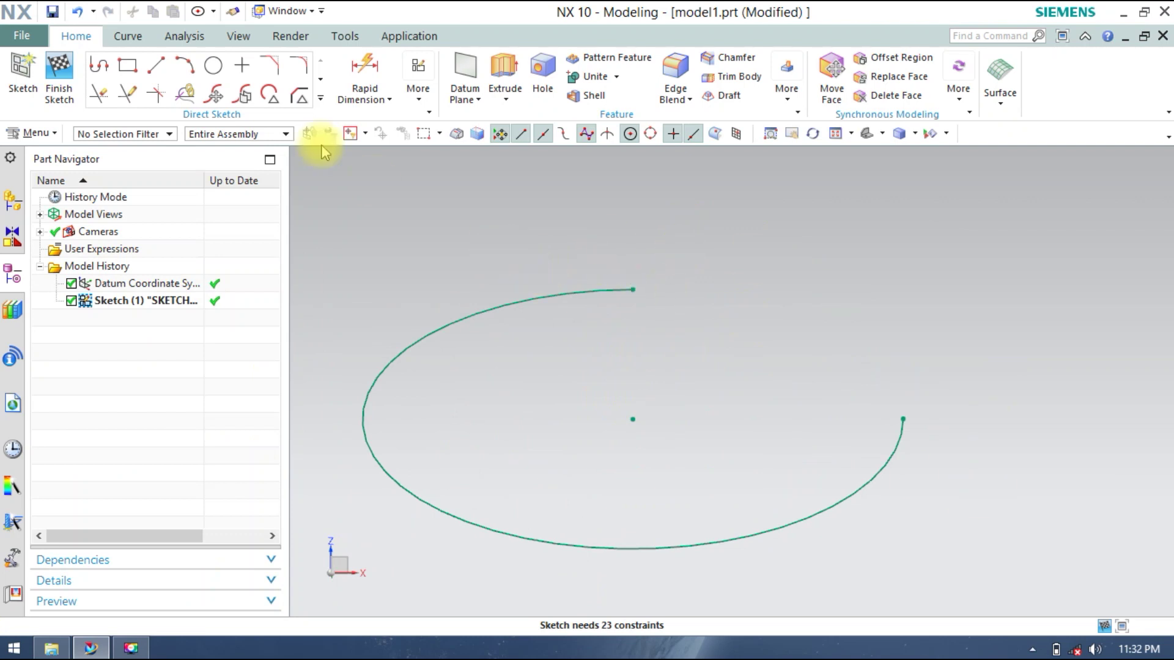
{"action": "left_click", "coordinate": [183, 68]}
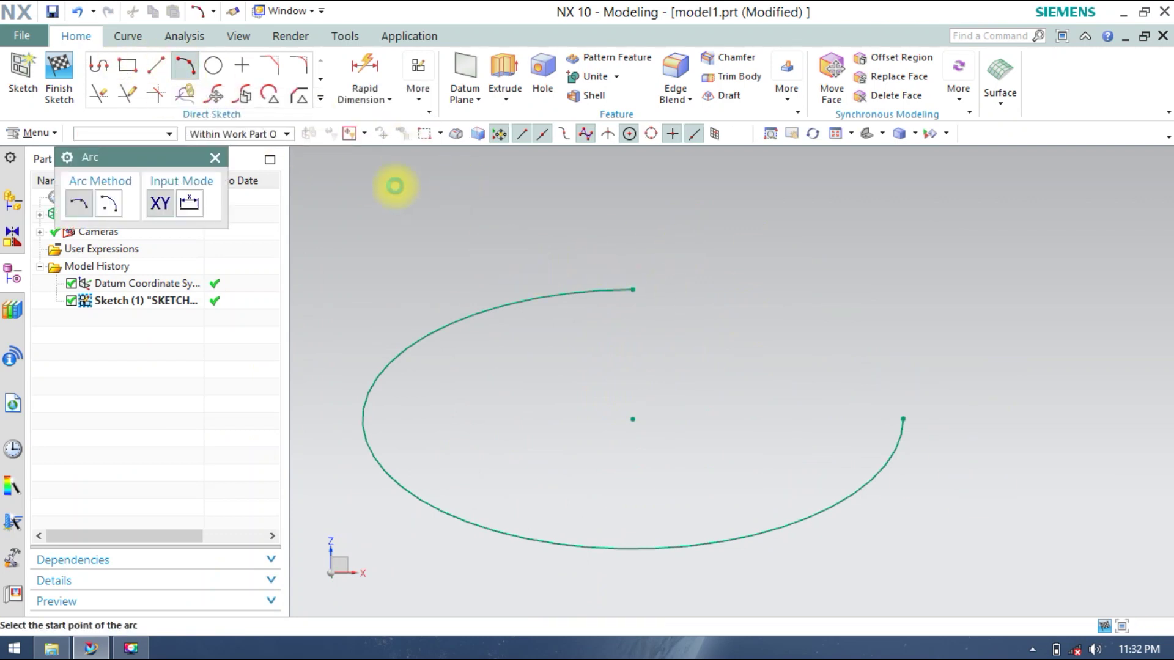
{"action": "left_click", "coordinate": [633, 289]}
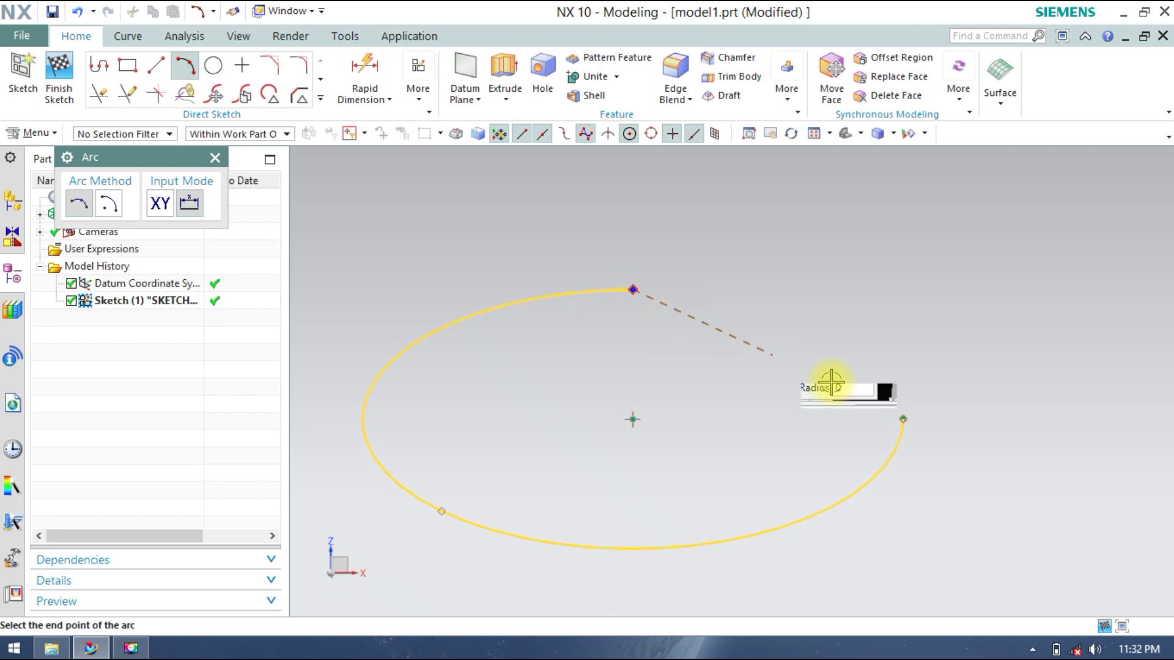
{"action": "left_click", "coordinate": [903, 419]}
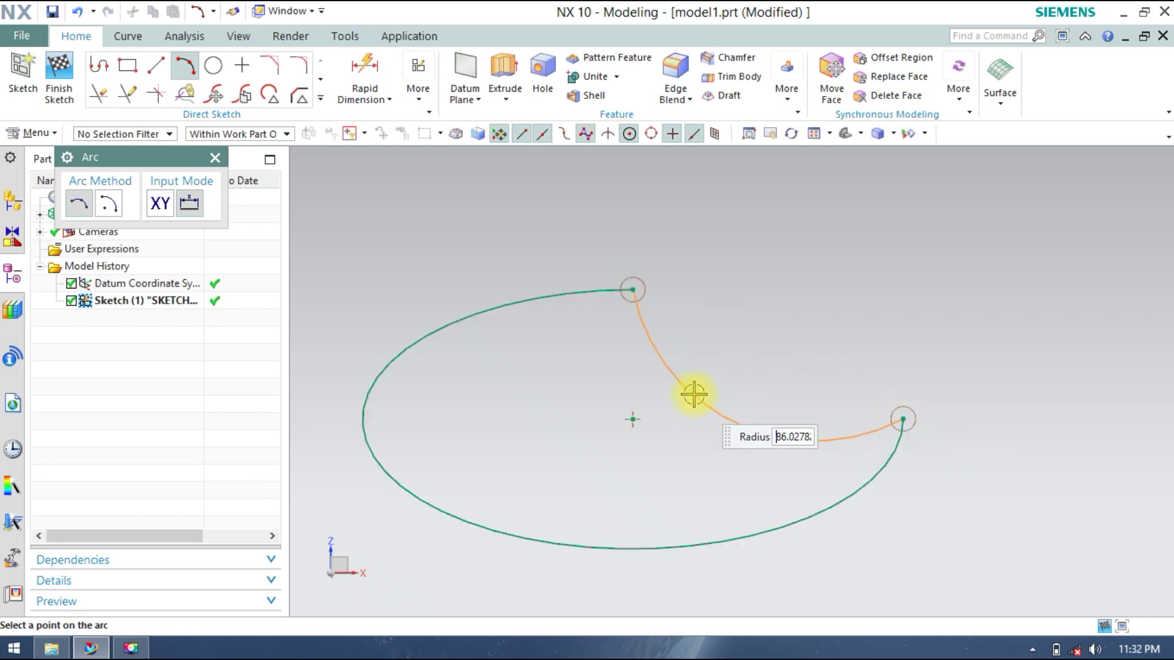
{"action": "left_click", "coordinate": [696, 393]}
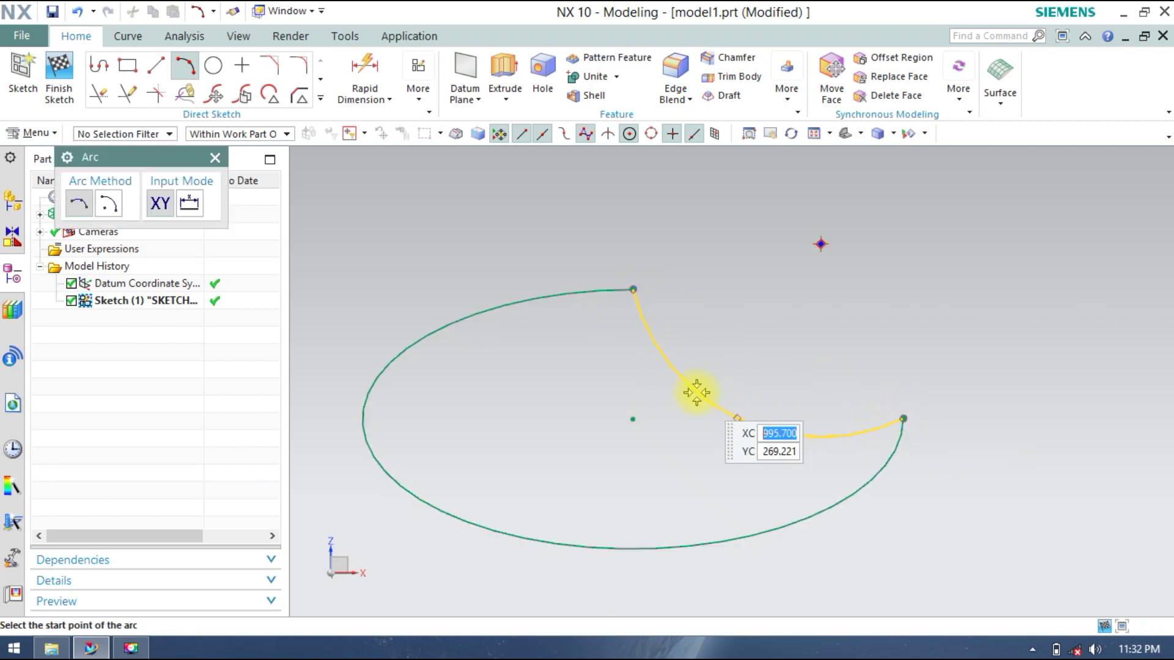
{"action": "left_click", "coordinate": [211, 159]}
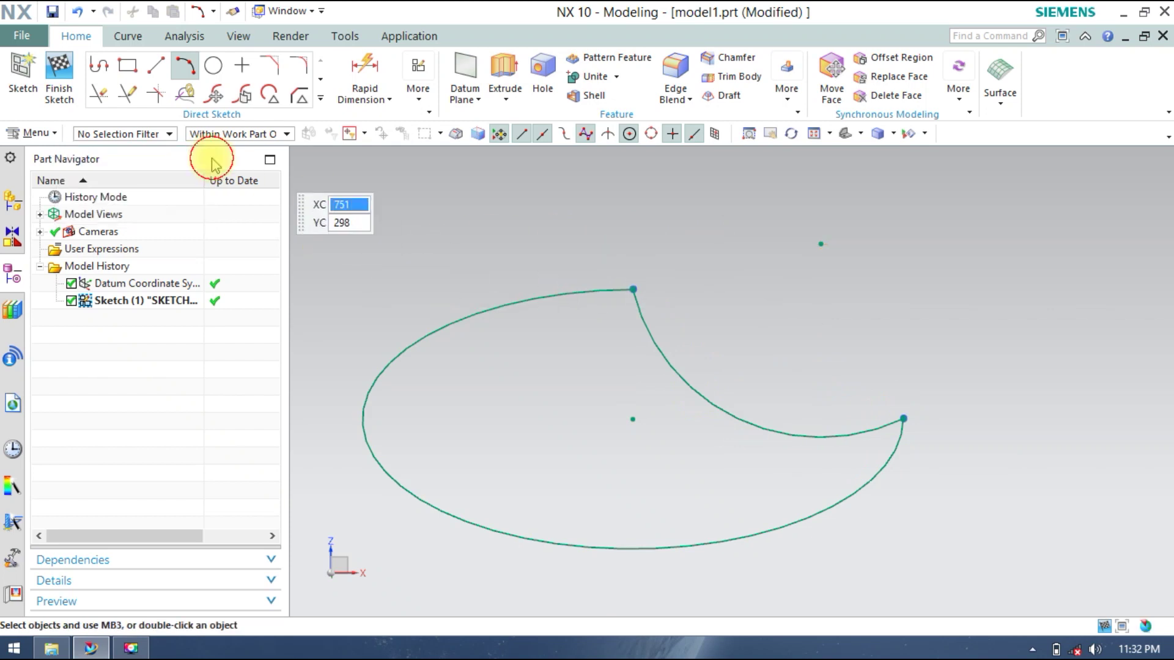
{"action": "scroll", "coordinate": [485, 354], "scroll_direction": "down", "scroll_amount": 2}
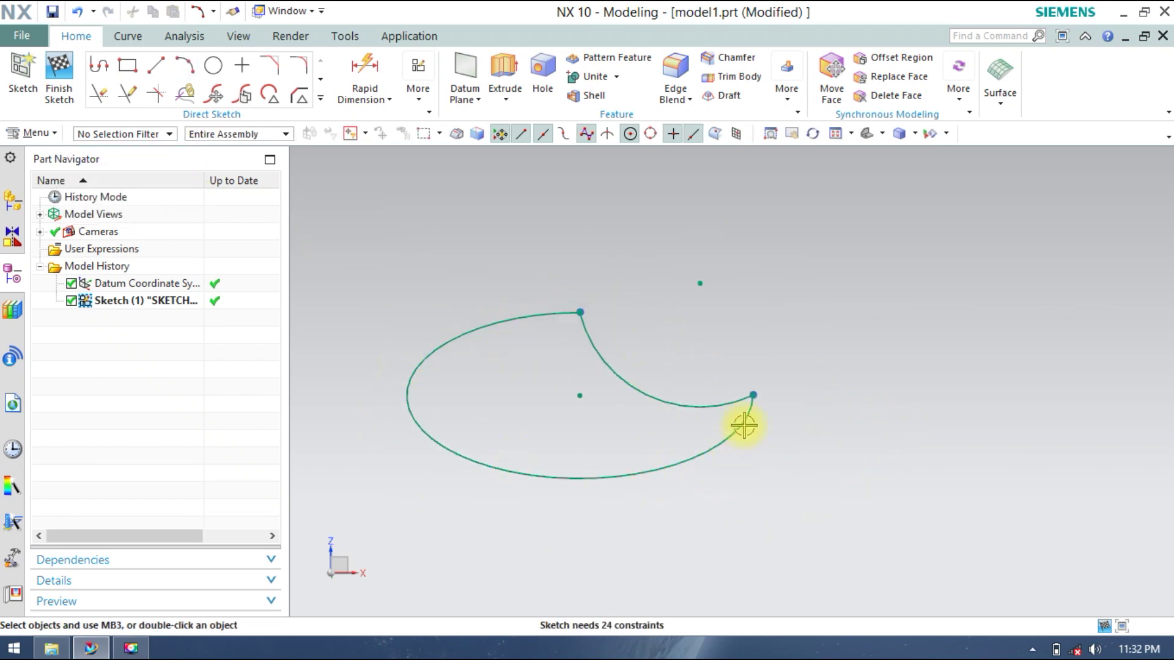